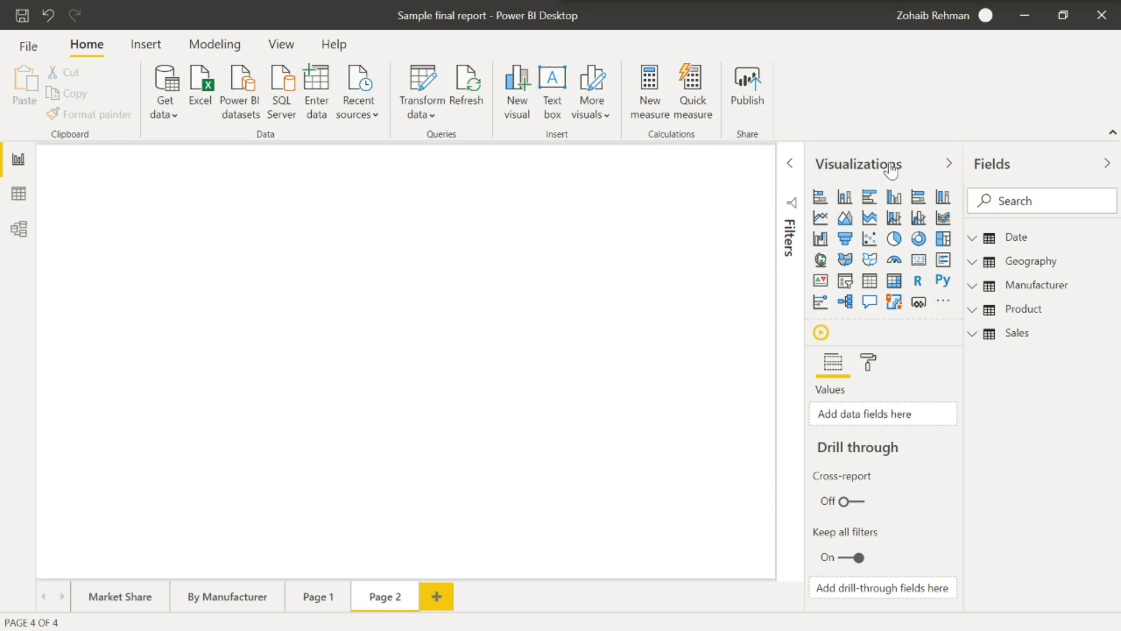
Search the AppSource custom visuals for "xviz".
{"action": "left_click", "coordinate": [943, 308]}
{"action": "left_click", "coordinate": [731, 295]}
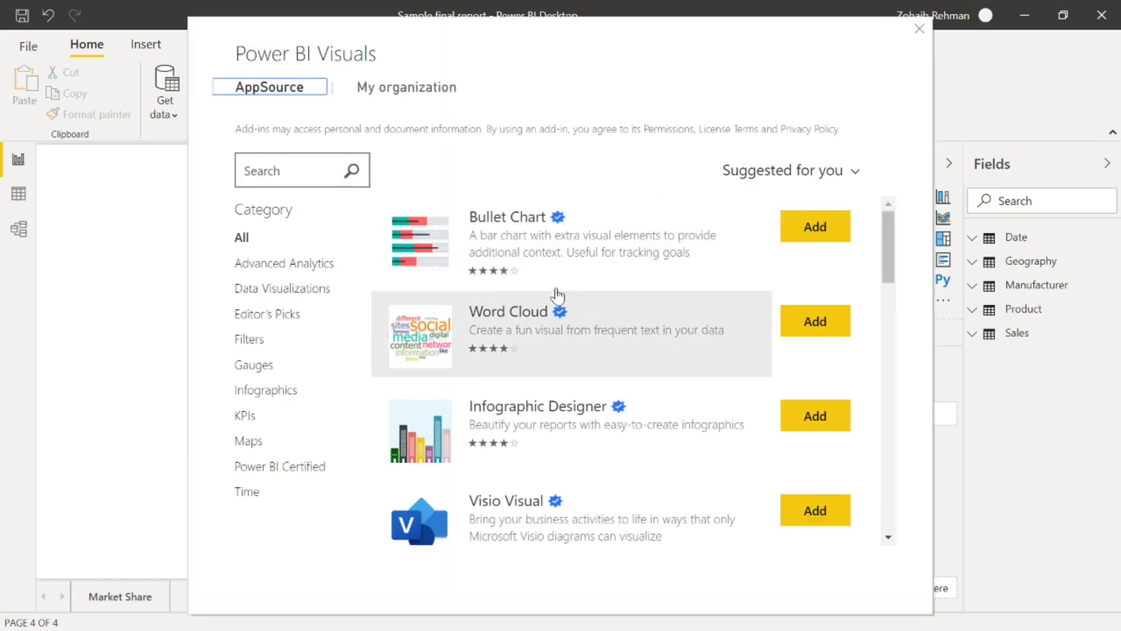
{"action": "left_click", "coordinate": [339, 173]}
{"action": "type", "text": "xviz"}
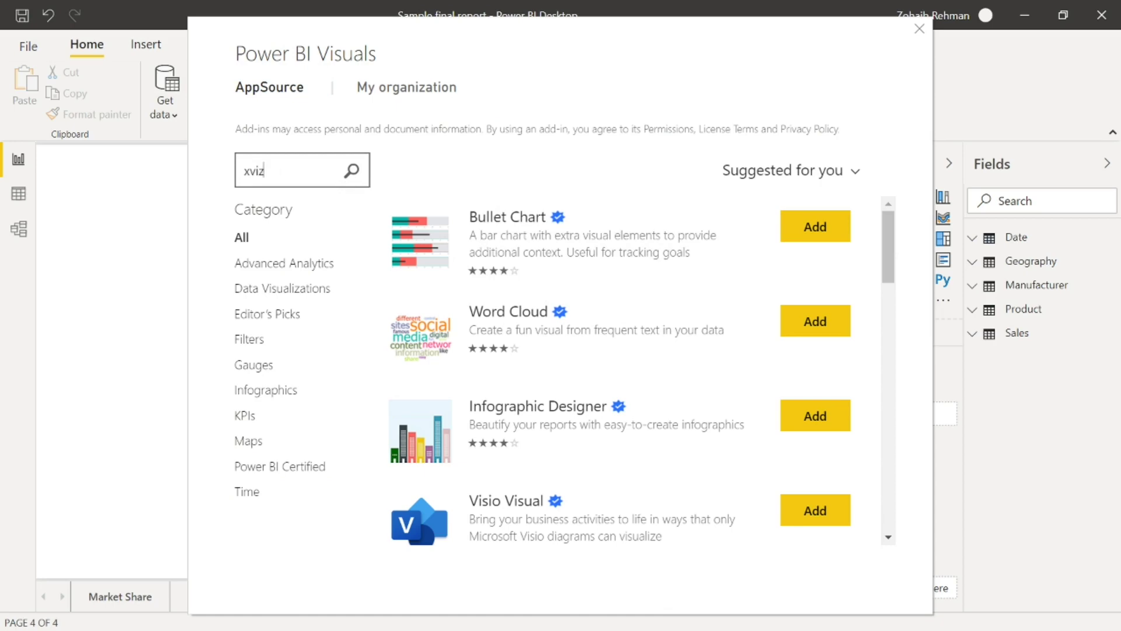
{"action": "key", "text": "Return"}
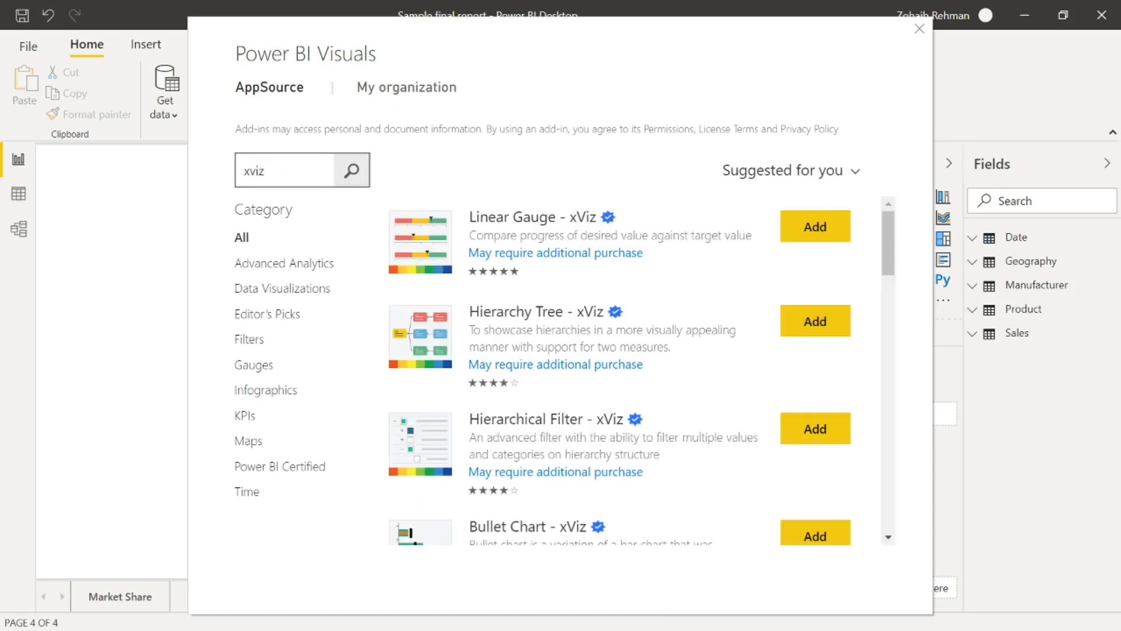
Import the Advanced Pie and Donut - xViz visual into the report.
{"action": "scroll", "coordinate": [583, 271], "scroll_direction": "down", "scroll_amount": 1}
{"action": "scroll", "coordinate": [582, 271], "scroll_direction": "down", "scroll_amount": 10}
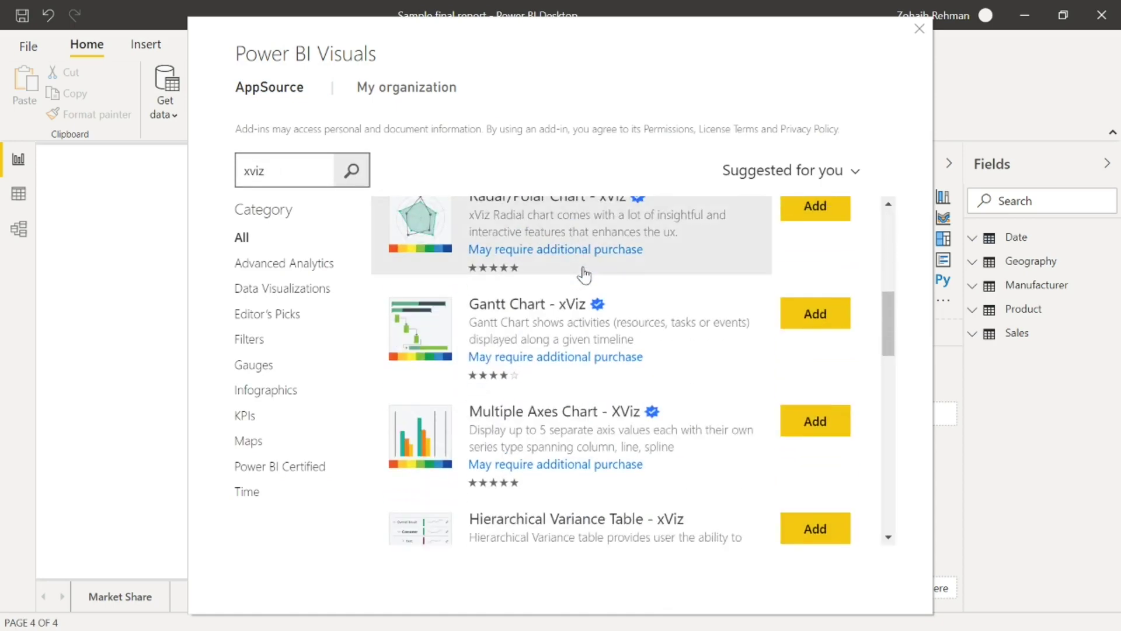
{"action": "scroll", "coordinate": [583, 274], "scroll_direction": "down", "scroll_amount": 10}
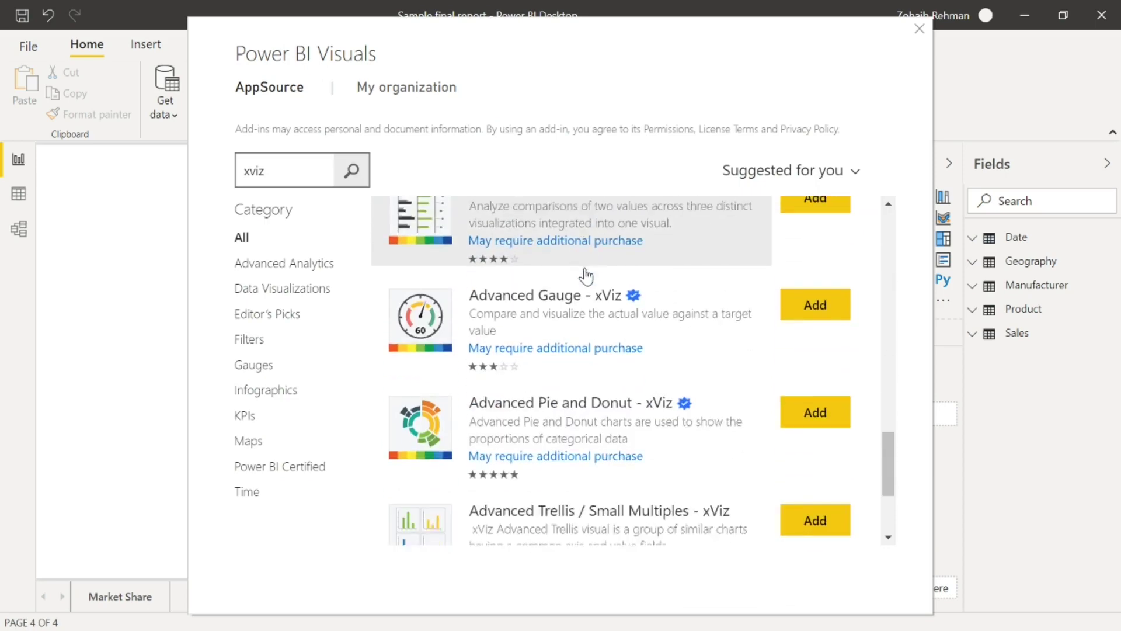
{"action": "left_click", "coordinate": [607, 382]}
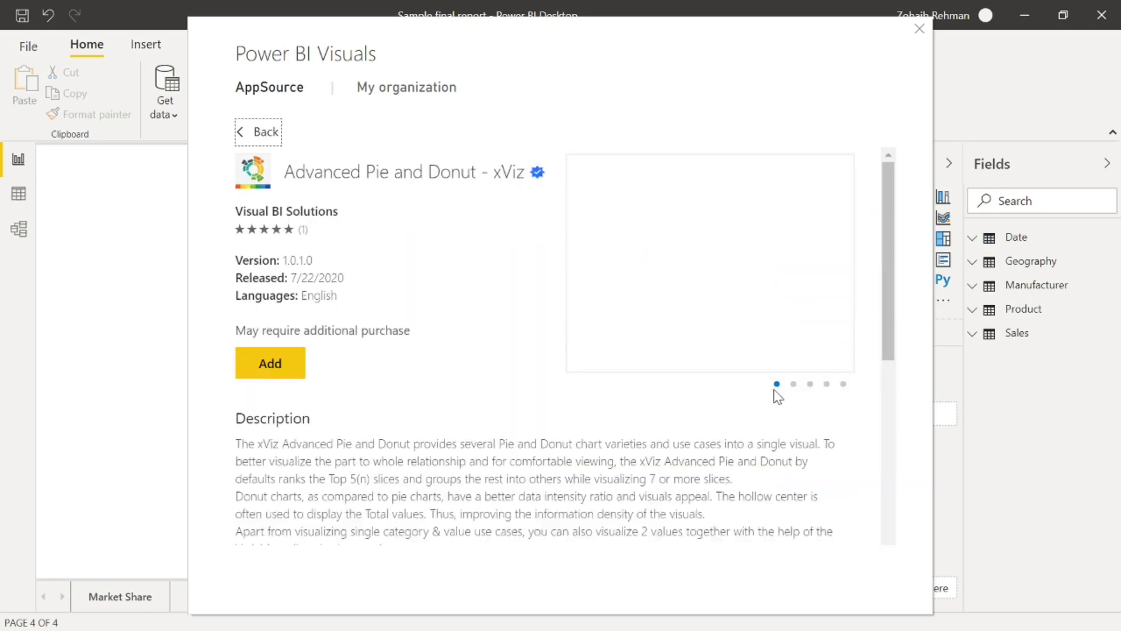
{"action": "left_click", "coordinate": [275, 363]}
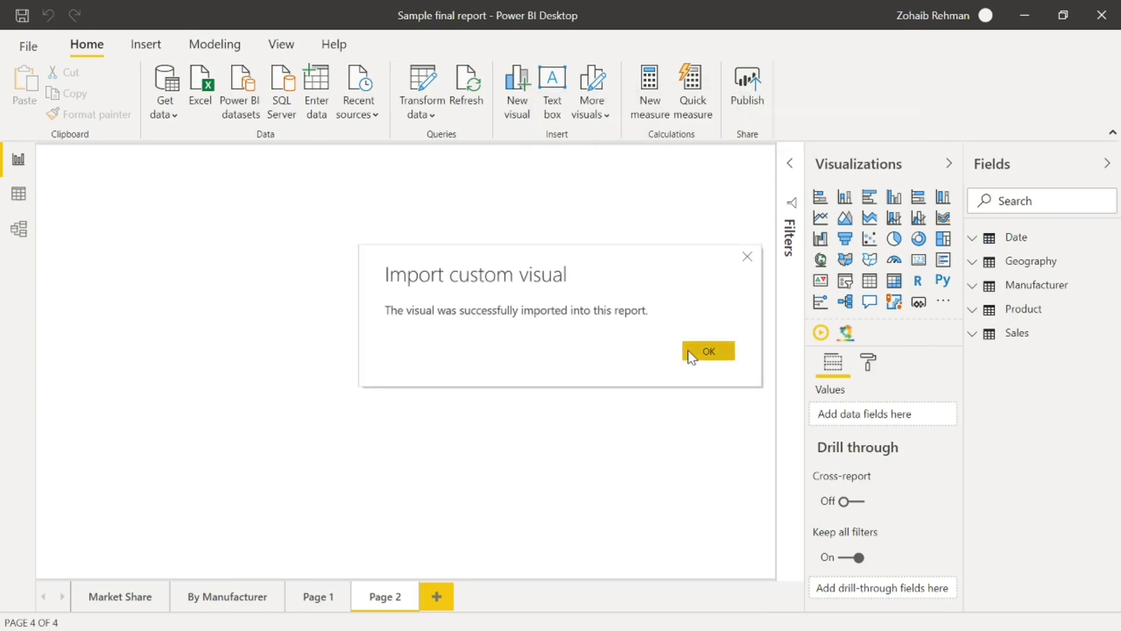
{"action": "left_click", "coordinate": [708, 350]}
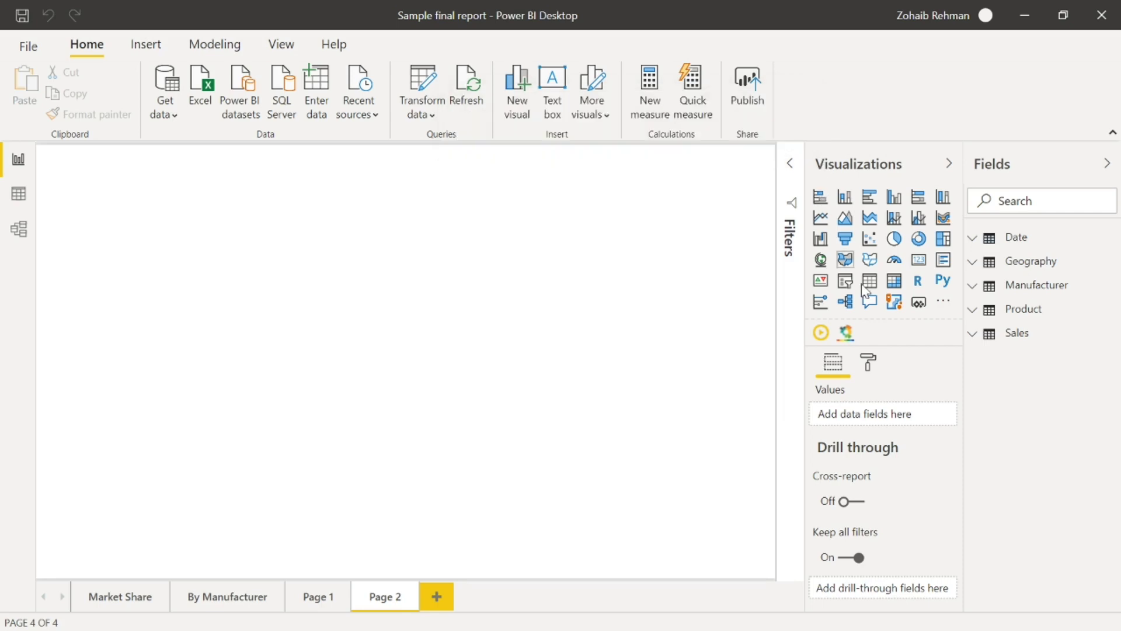
Place the imported Advanced Pie and Donut visual on Page 2 and enlarge it to cover most of the canvas.
{"action": "left_click", "coordinate": [847, 336]}
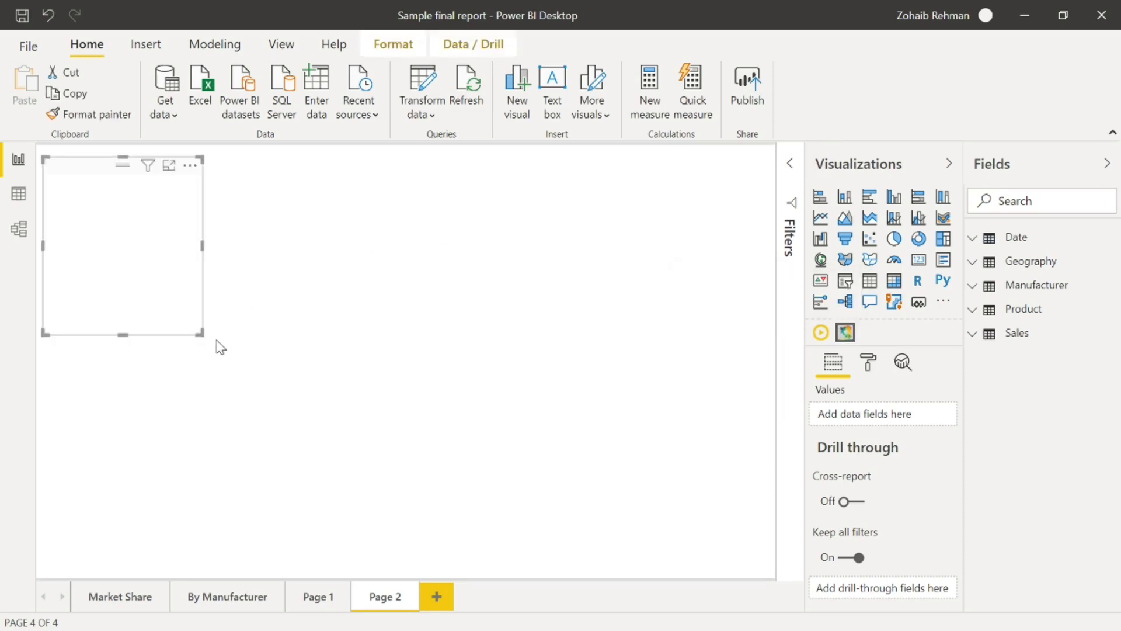
{"action": "left_click_drag", "start_coordinate": [201, 334], "coordinate": [580, 494]}
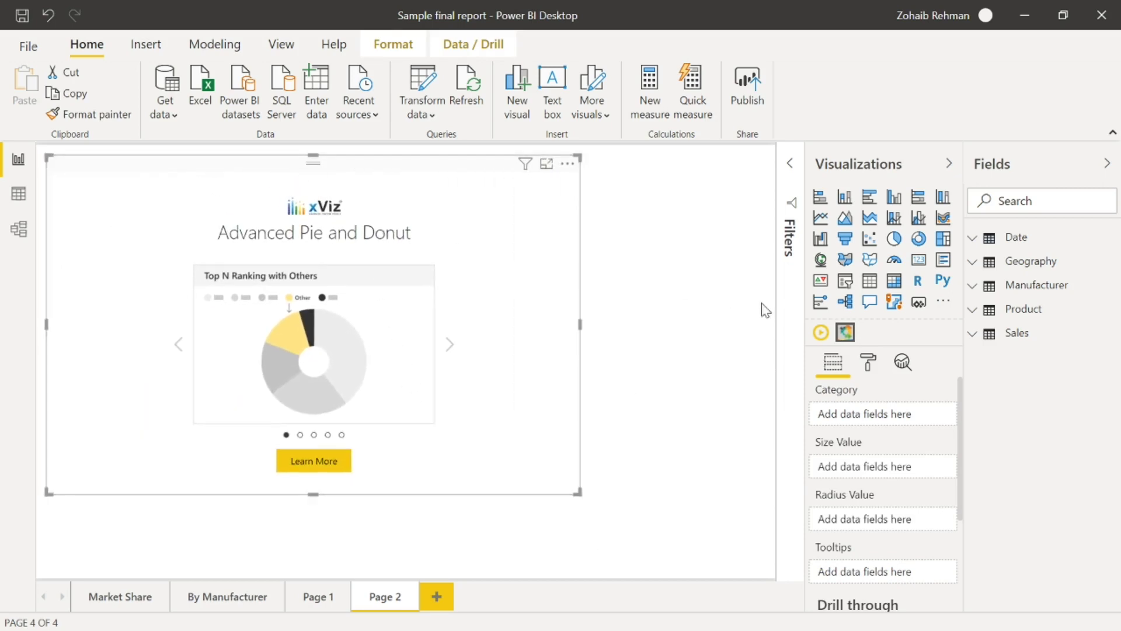
Assign the Manufacturer field as the visual's category and the Sales measure as its size value.
{"action": "left_click", "coordinate": [973, 288]}
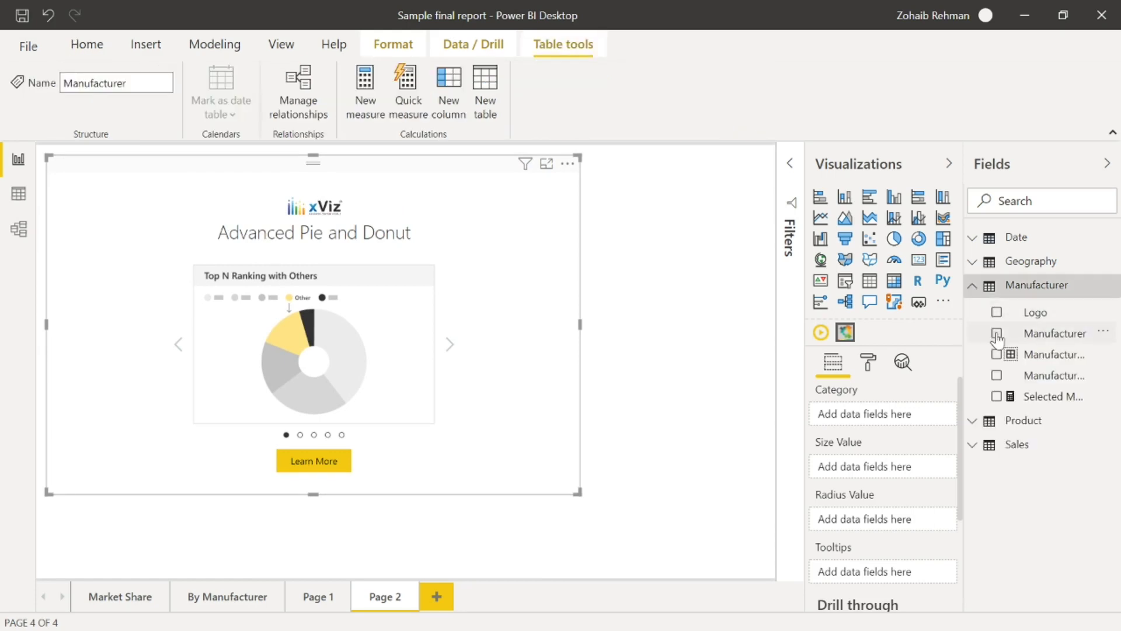
{"action": "left_click", "coordinate": [998, 333]}
{"action": "left_click", "coordinate": [973, 286]}
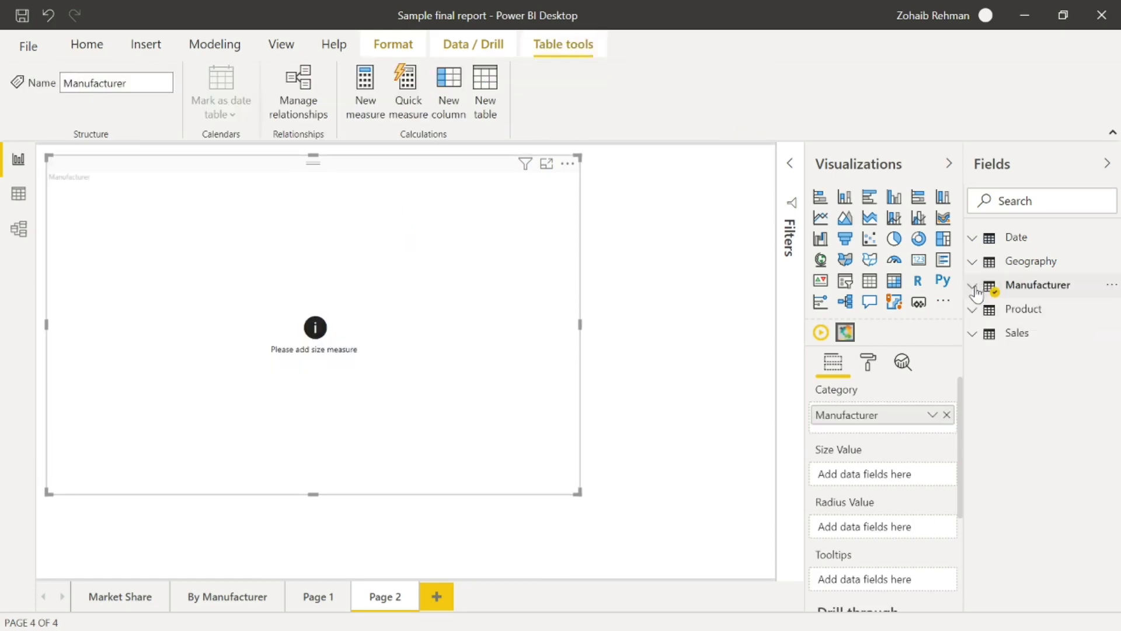
{"action": "left_click", "coordinate": [973, 334]}
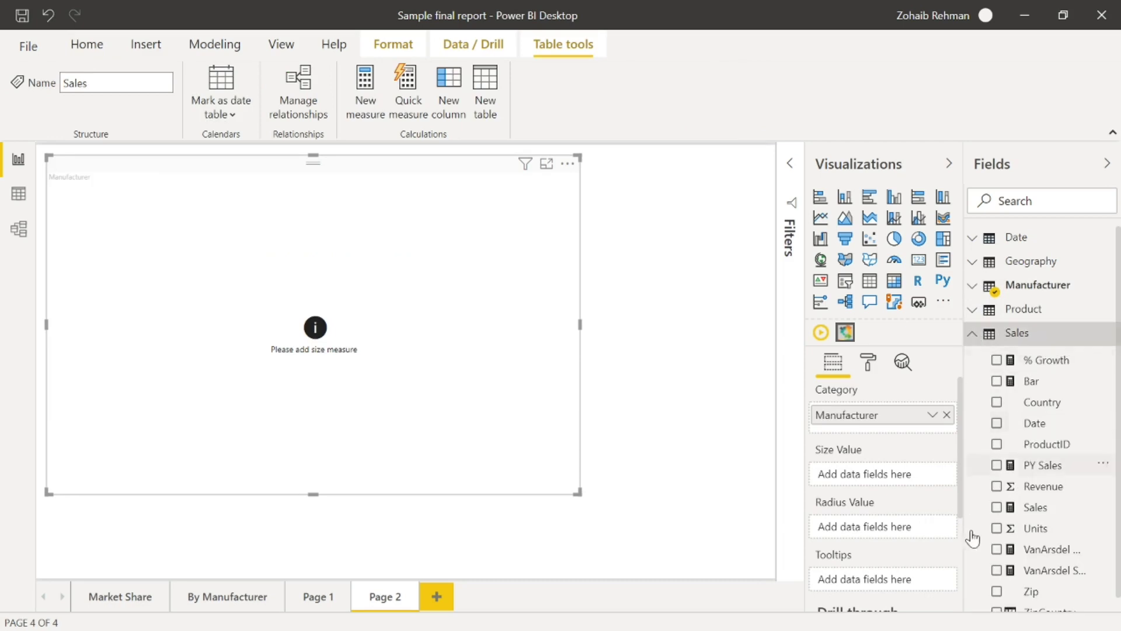
{"action": "left_click", "coordinate": [996, 507]}
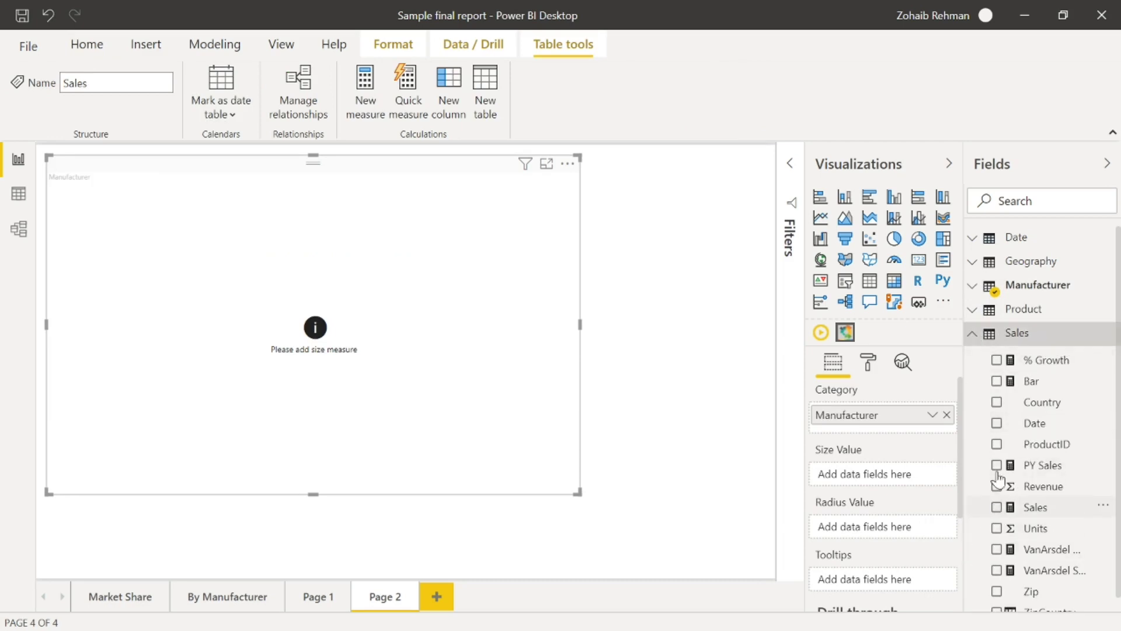
{"action": "left_click", "coordinate": [973, 334]}
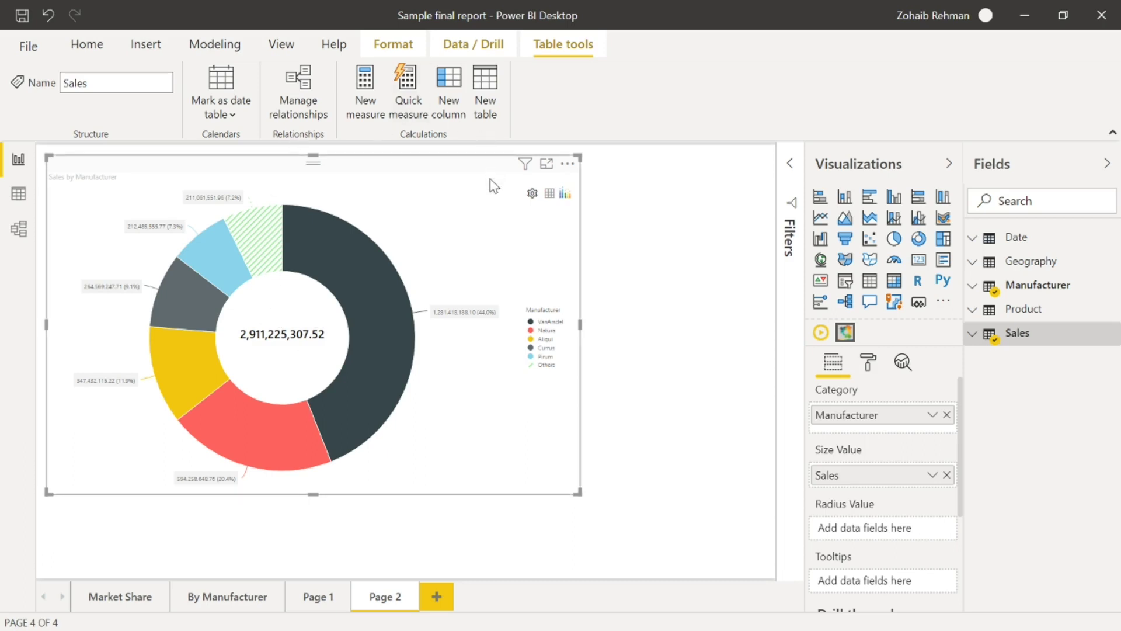
Open the donut visual's formatting settings and expand its Chart Options.
{"action": "left_click", "coordinate": [870, 367]}
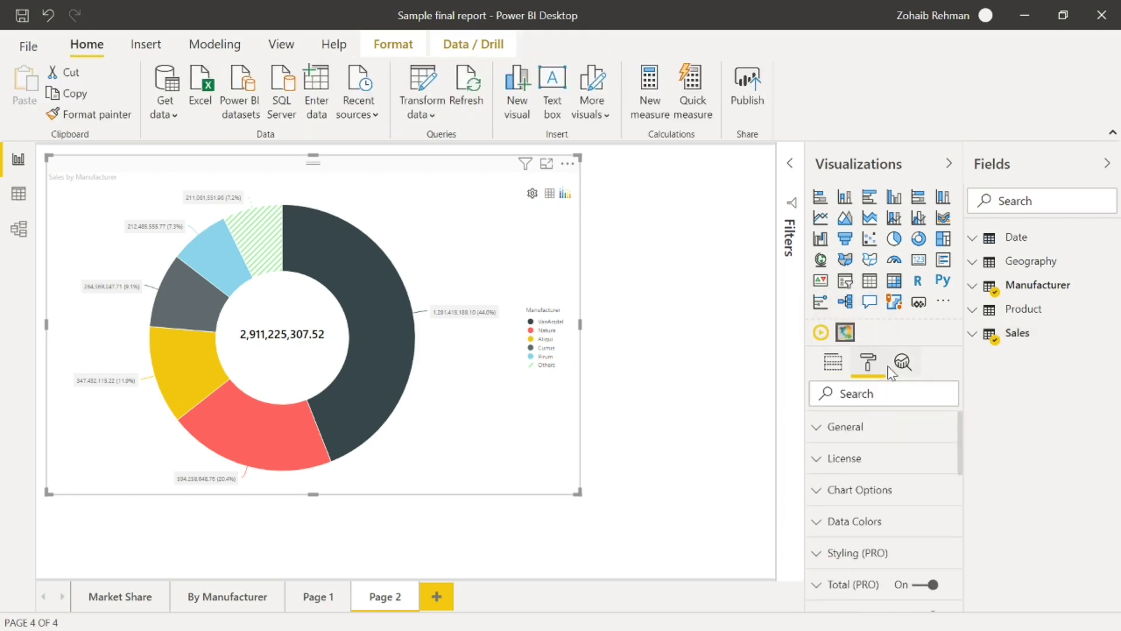
{"action": "scroll", "coordinate": [888, 439], "scroll_direction": "down", "scroll_amount": 3}
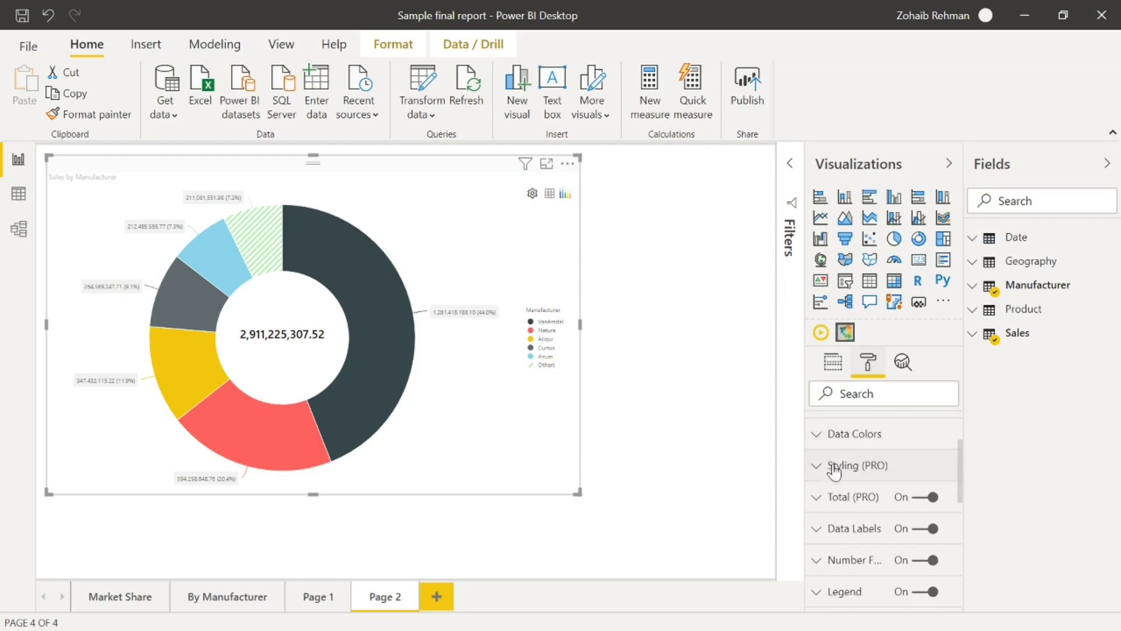
{"action": "scroll", "coordinate": [839, 504], "scroll_direction": "up", "scroll_amount": 3}
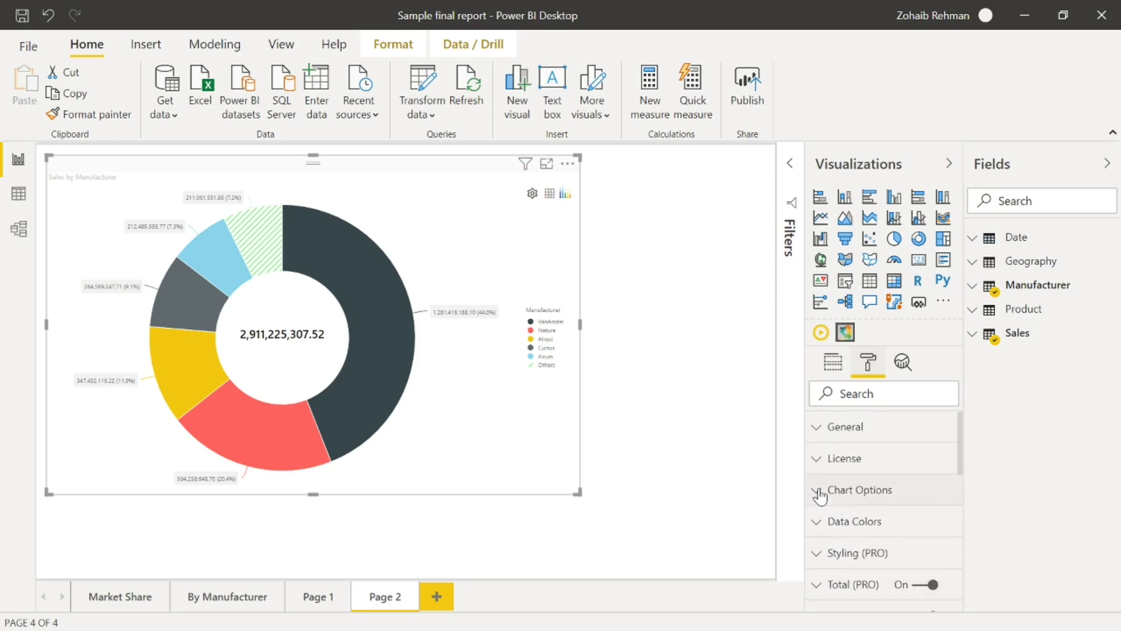
{"action": "left_click", "coordinate": [832, 491]}
{"action": "scroll", "coordinate": [866, 469], "scroll_direction": "down", "scroll_amount": 3}
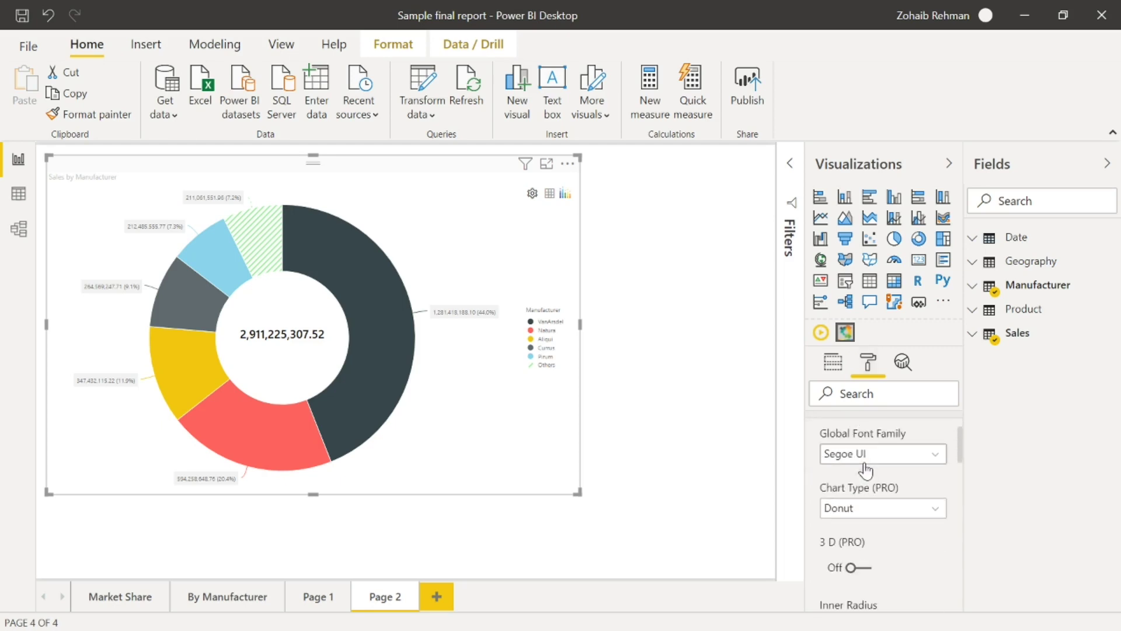
{"action": "scroll", "coordinate": [903, 469], "scroll_direction": "up", "scroll_amount": 3}
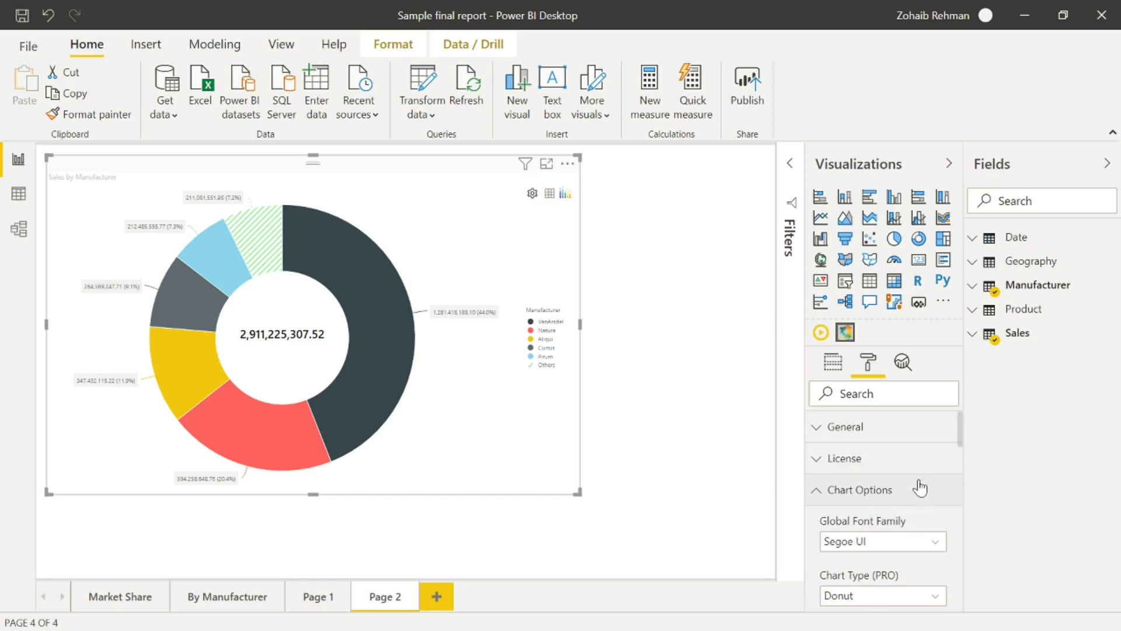
{"action": "scroll", "coordinate": [919, 483], "scroll_direction": "down", "scroll_amount": 3}
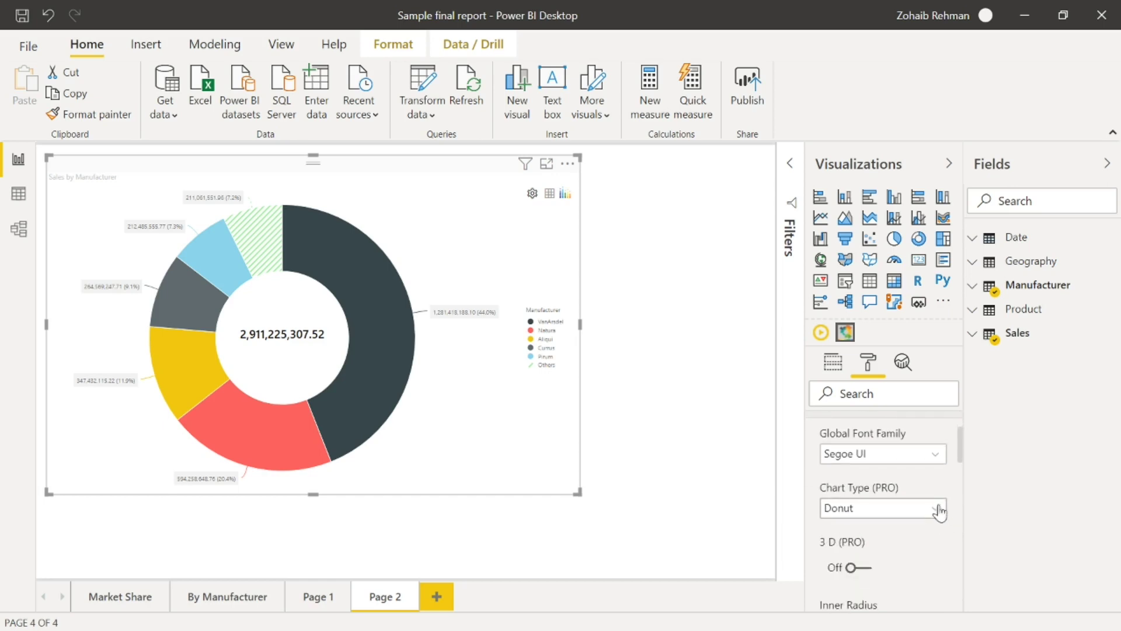
Try the Pie, Semi Circle Pie and Arc Donut Chart types on the visual.
{"action": "left_click", "coordinate": [939, 510]}
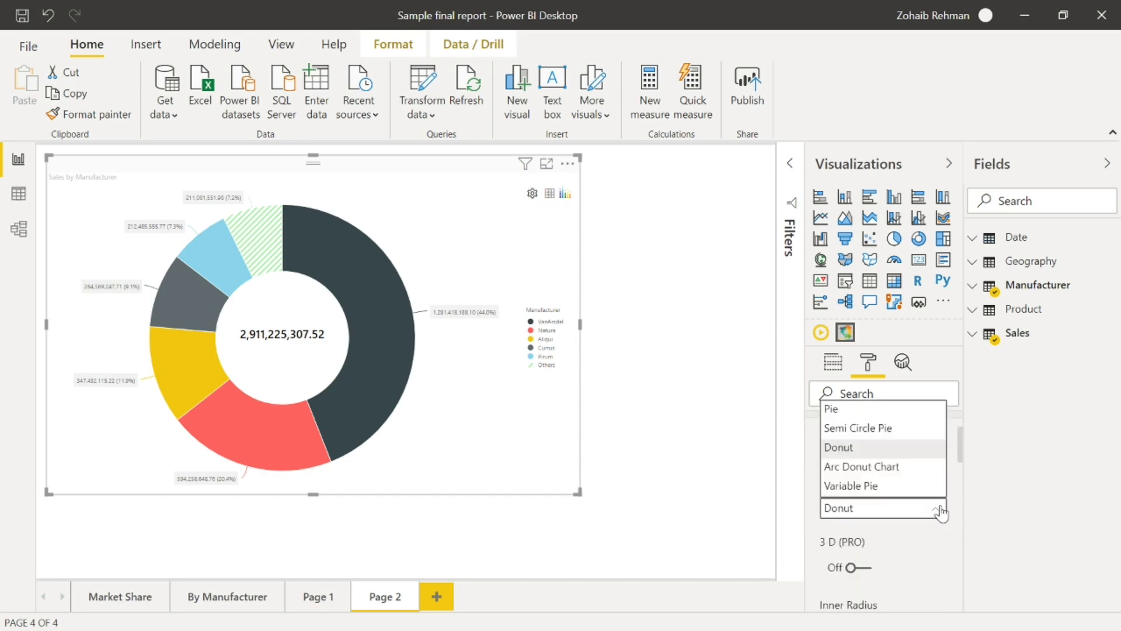
{"action": "left_click", "coordinate": [904, 411]}
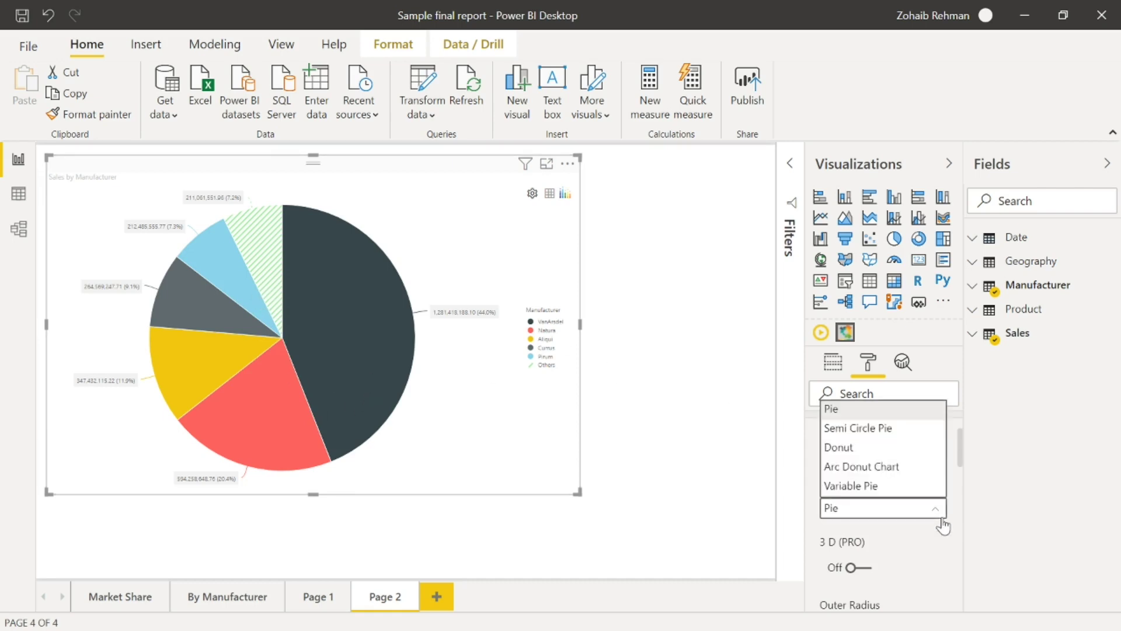
{"action": "left_click", "coordinate": [927, 429]}
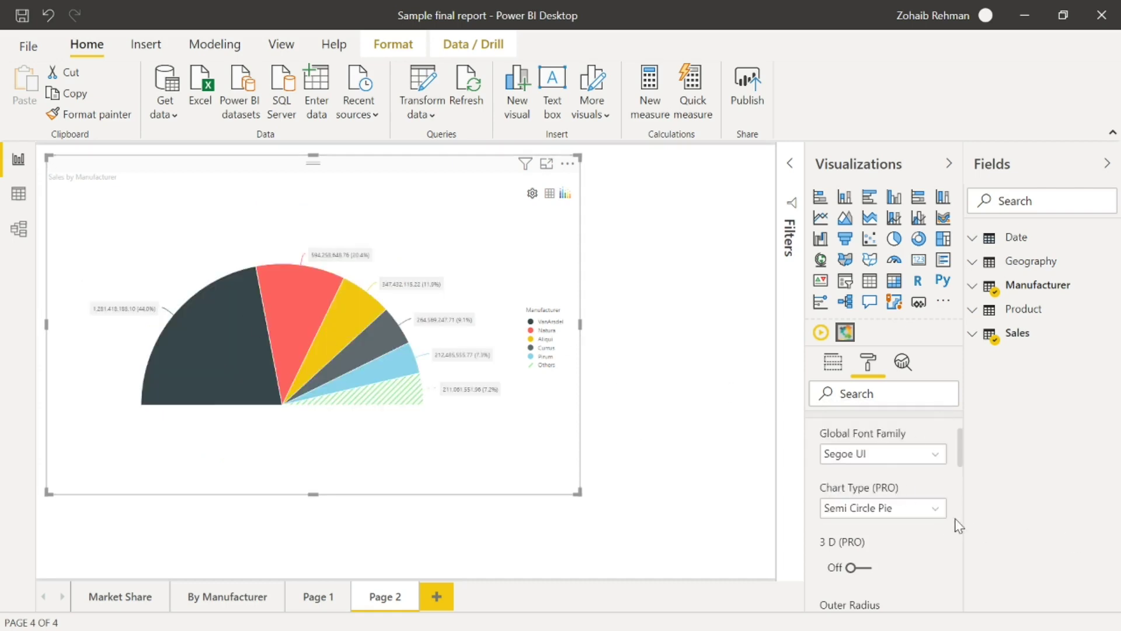
{"action": "left_click", "coordinate": [936, 508]}
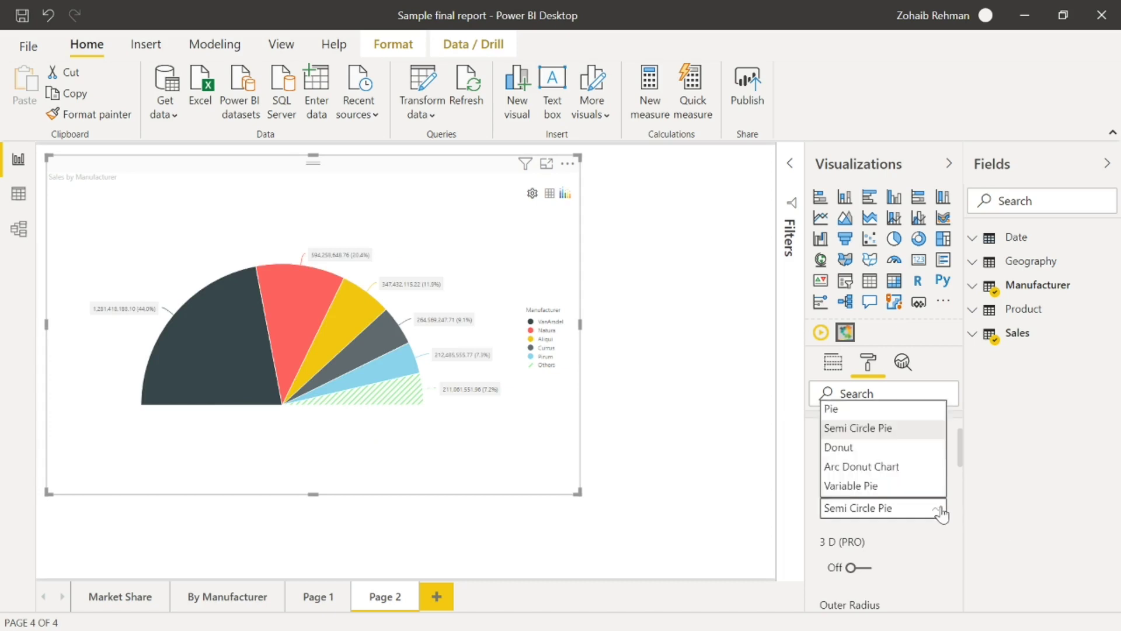
{"action": "left_click", "coordinate": [930, 468]}
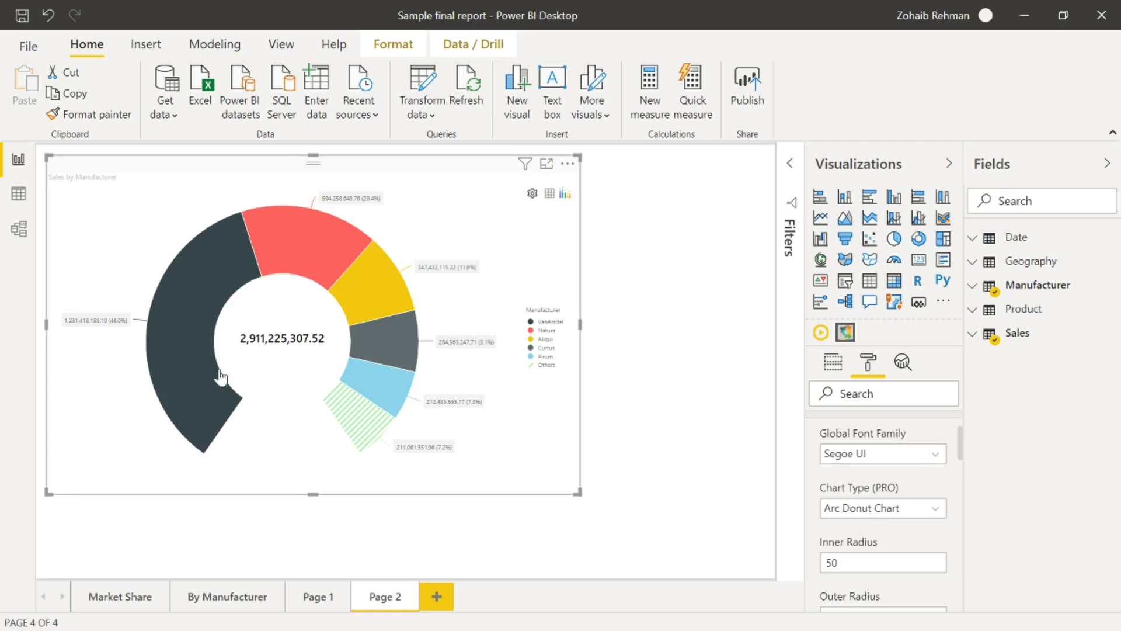
Set the visual's chart type to Variable Pie.
{"action": "left_click", "coordinate": [927, 517]}
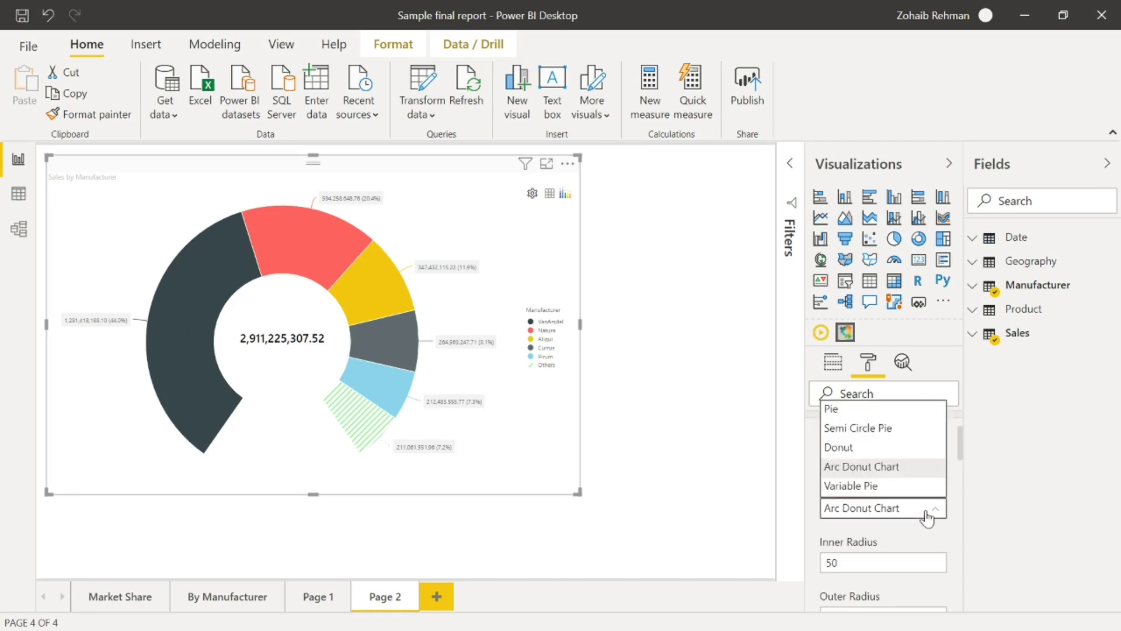
{"action": "left_click", "coordinate": [909, 490]}
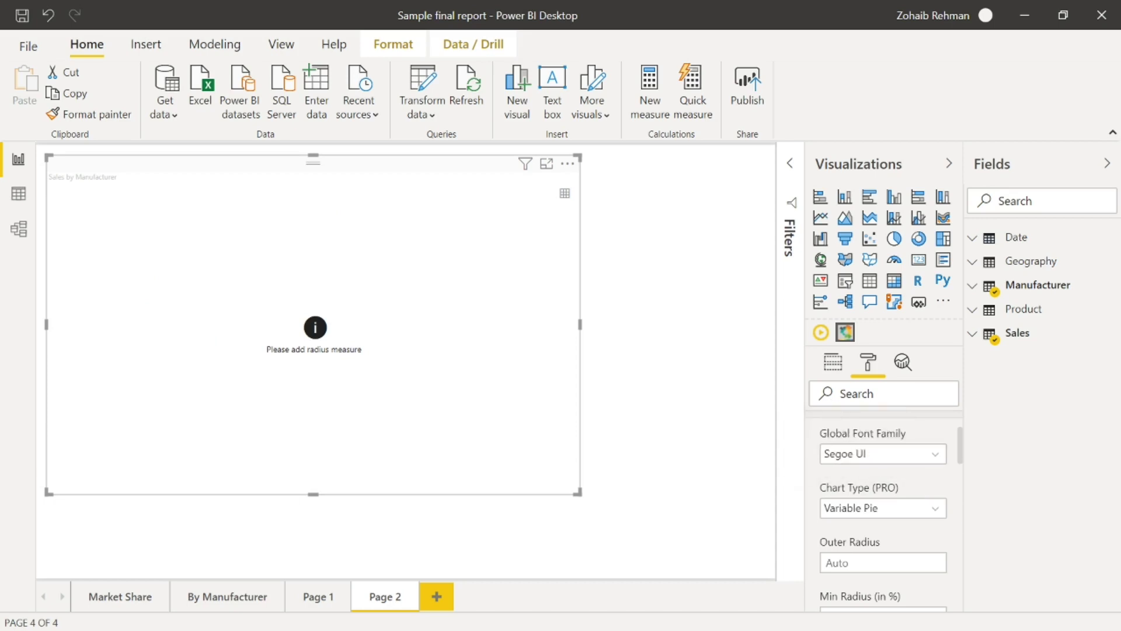
{"action": "scroll", "coordinate": [845, 458], "scroll_direction": "up", "scroll_amount": 3}
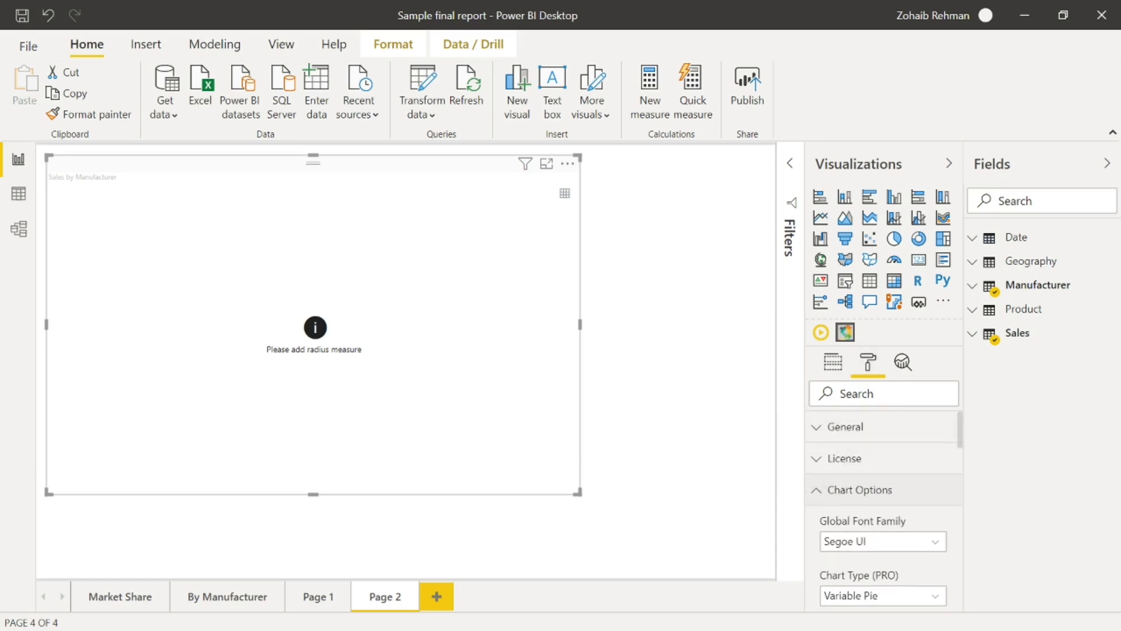
Add the Units field from the Sales table as the radius value and enlarge the visual slightly.
{"action": "left_click", "coordinate": [838, 373]}
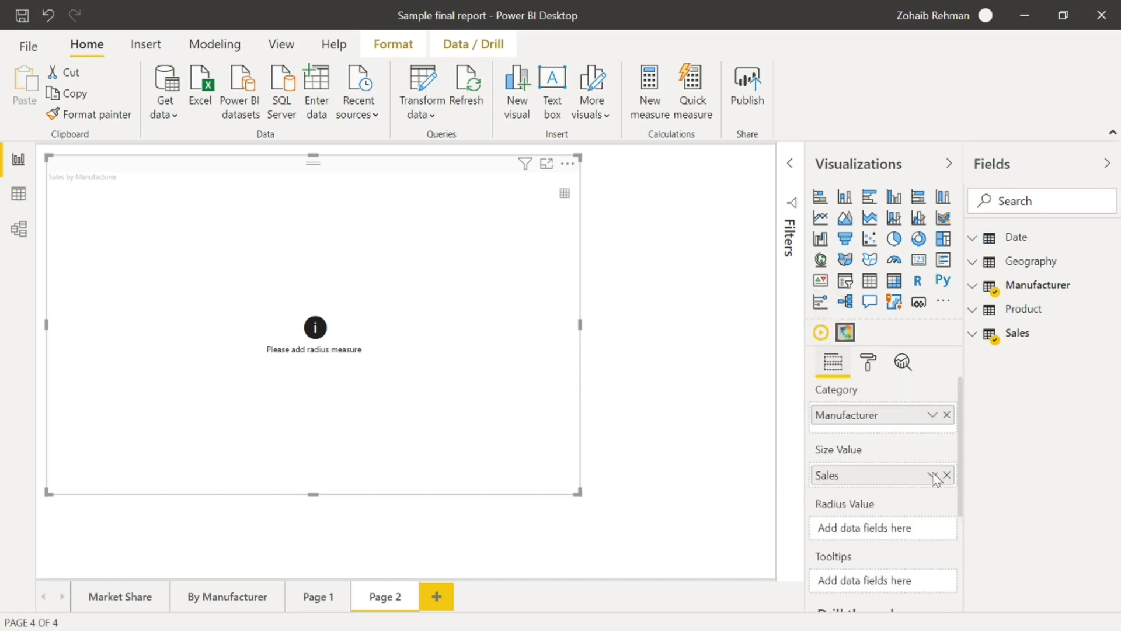
{"action": "left_click", "coordinate": [974, 337]}
{"action": "scroll", "coordinate": [1013, 510], "scroll_direction": "down", "scroll_amount": 1}
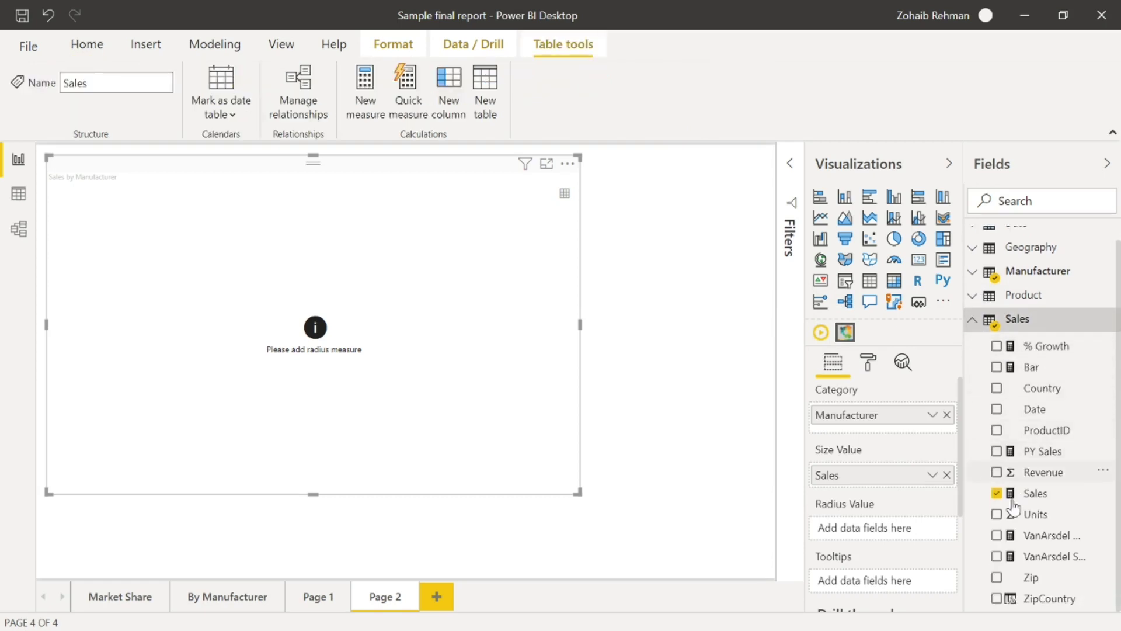
{"action": "left_click", "coordinate": [997, 514]}
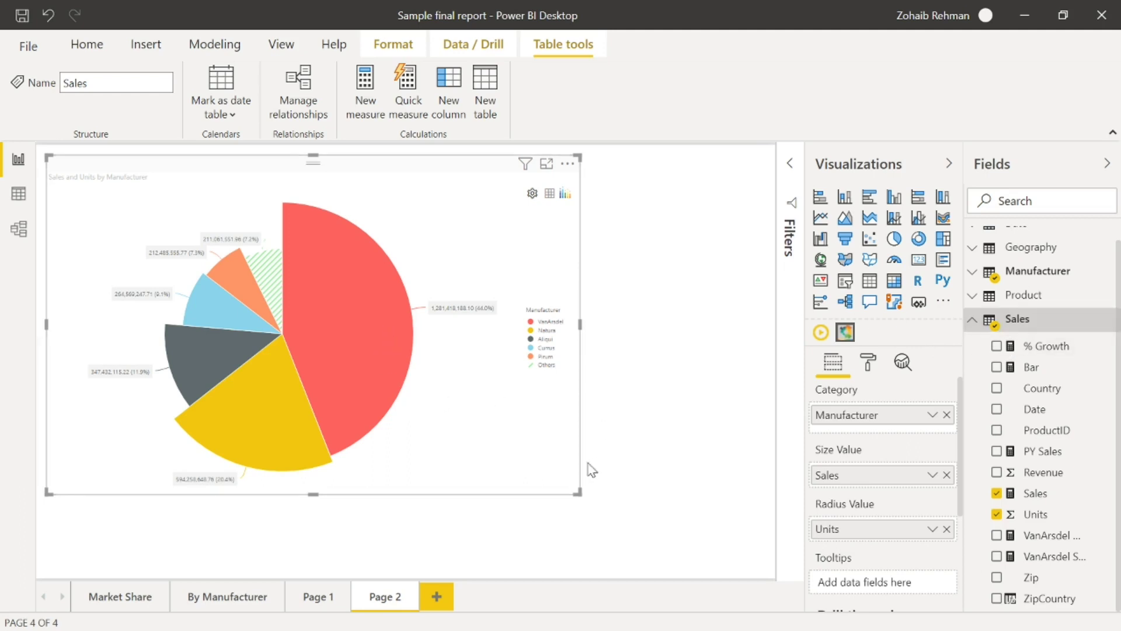
{"action": "left_click_drag", "start_coordinate": [586, 495], "coordinate": [649, 506]}
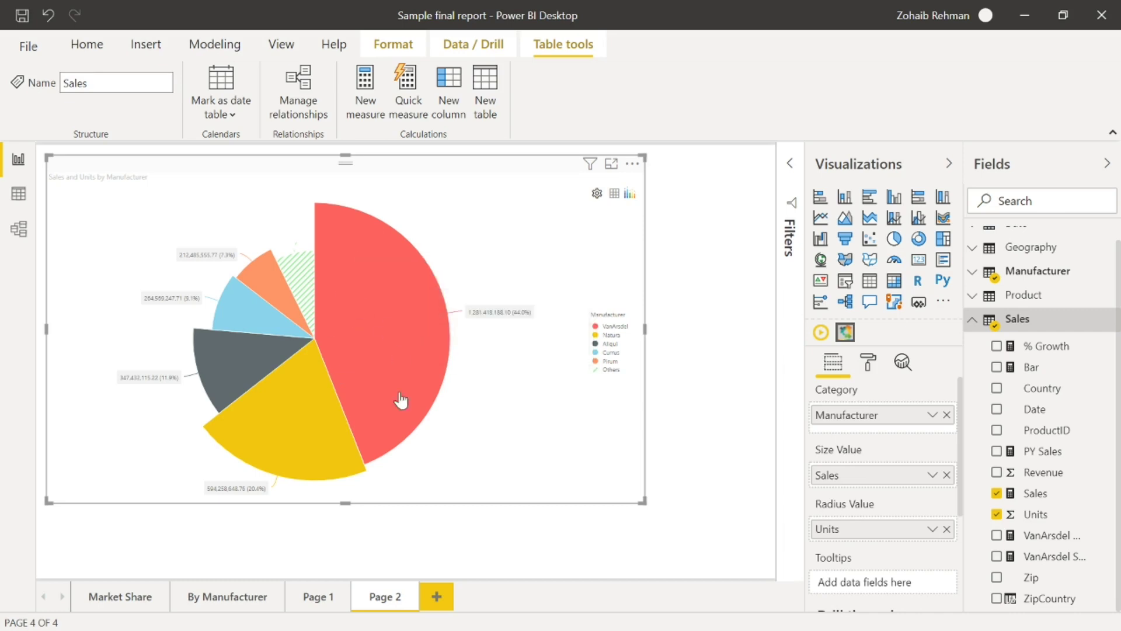
Turn off the data labels and the title in the pie visual's formatting settings.
{"action": "mouse_move", "coordinate": [395, 423]}
{"action": "left_click", "coordinate": [867, 368]}
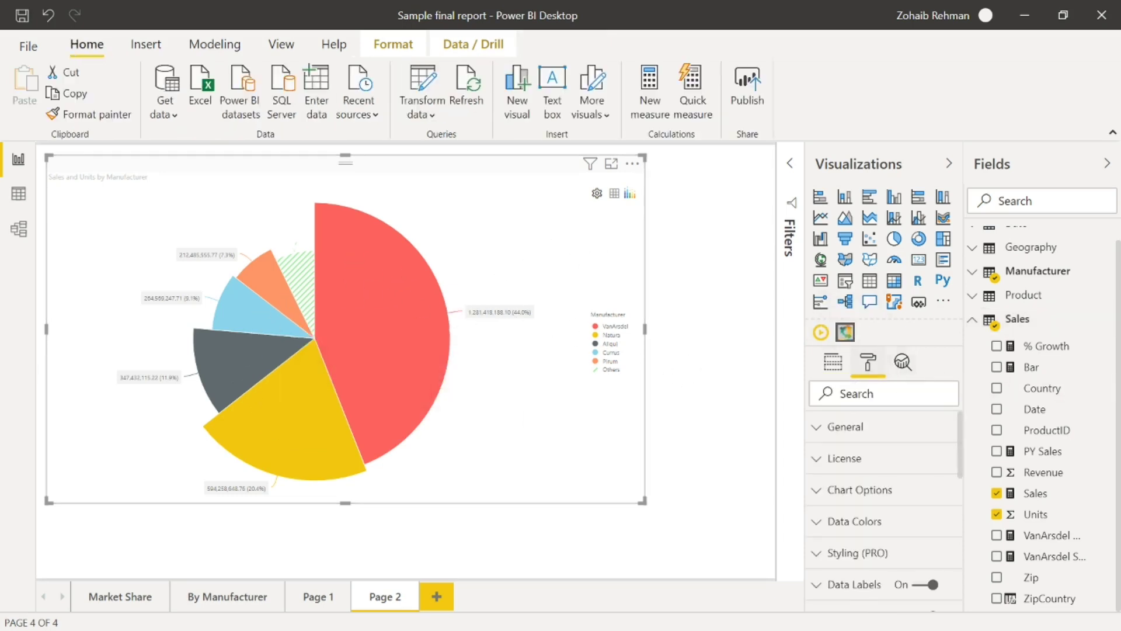
{"action": "scroll", "coordinate": [919, 563], "scroll_direction": "down", "scroll_amount": 3}
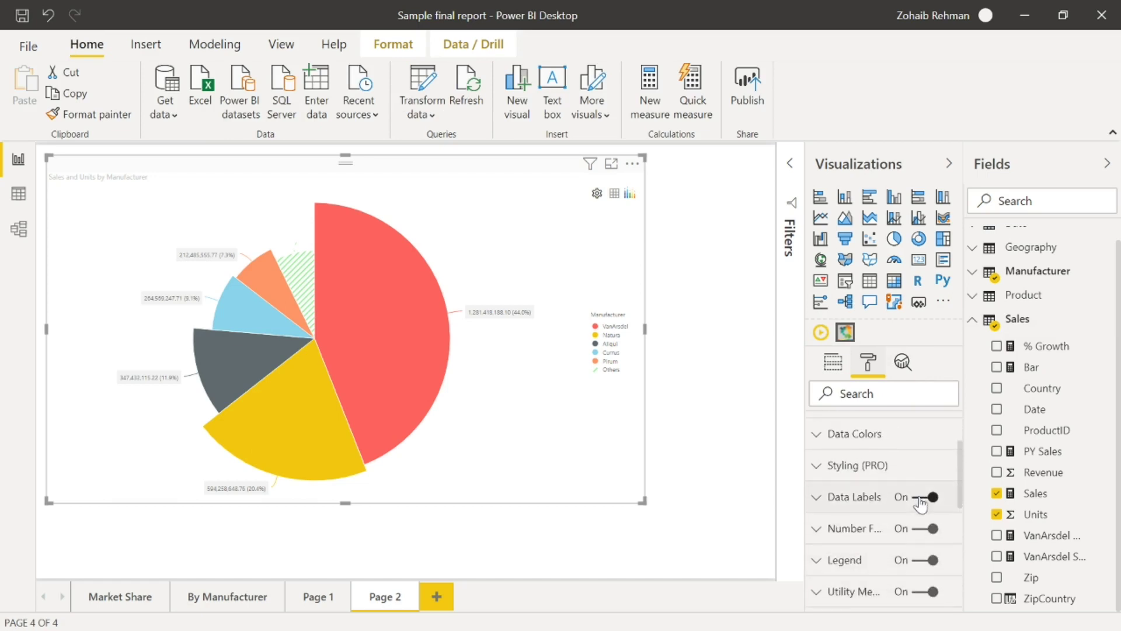
{"action": "left_click", "coordinate": [919, 503]}
{"action": "scroll", "coordinate": [920, 514], "scroll_direction": "down", "scroll_amount": 3}
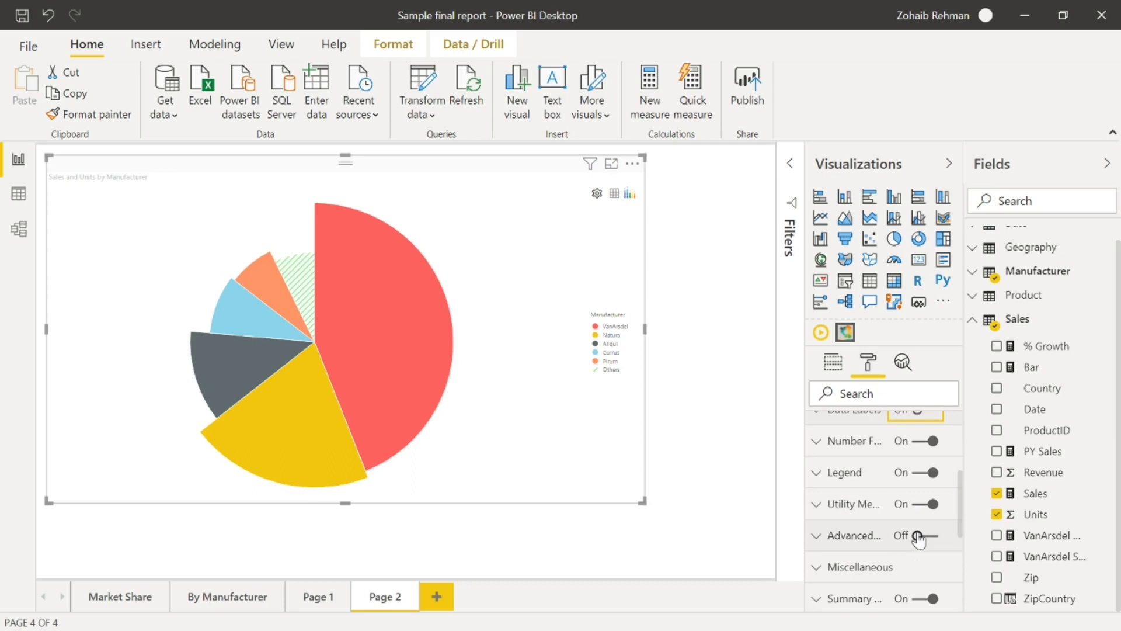
{"action": "scroll", "coordinate": [919, 538], "scroll_direction": "down", "scroll_amount": 3}
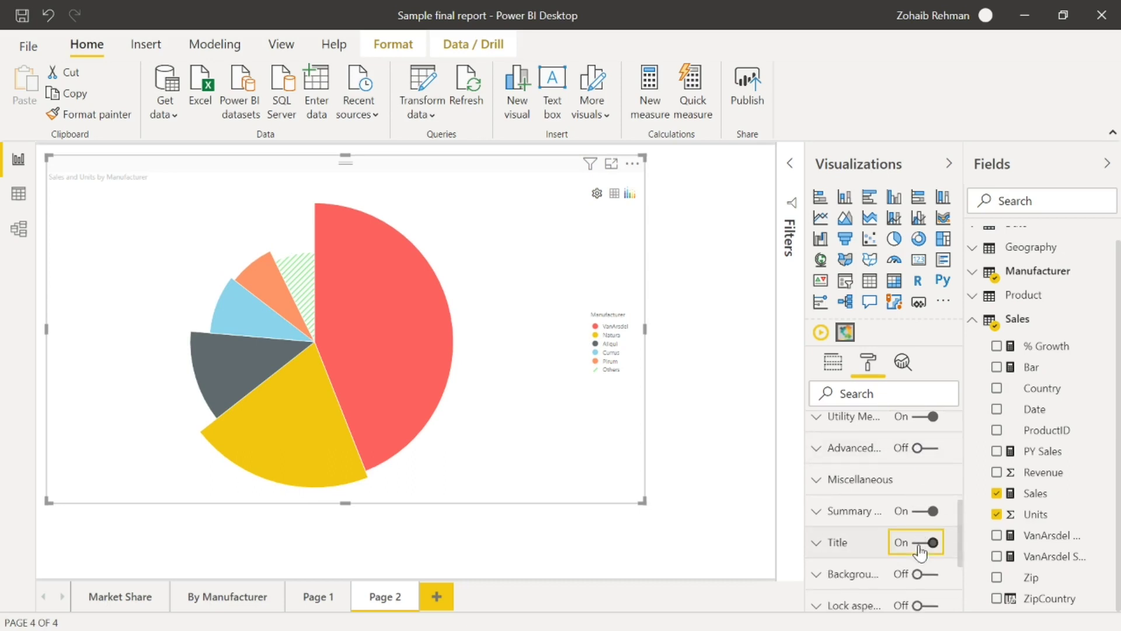
{"action": "left_click", "coordinate": [929, 542]}
Turn off the chart's legend and shrink the visual to roughly the upper-left quarter of the report page.
{"action": "scroll", "coordinate": [922, 549], "scroll_direction": "up", "scroll_amount": 4}
{"action": "scroll", "coordinate": [922, 543], "scroll_direction": "up", "scroll_amount": 2}
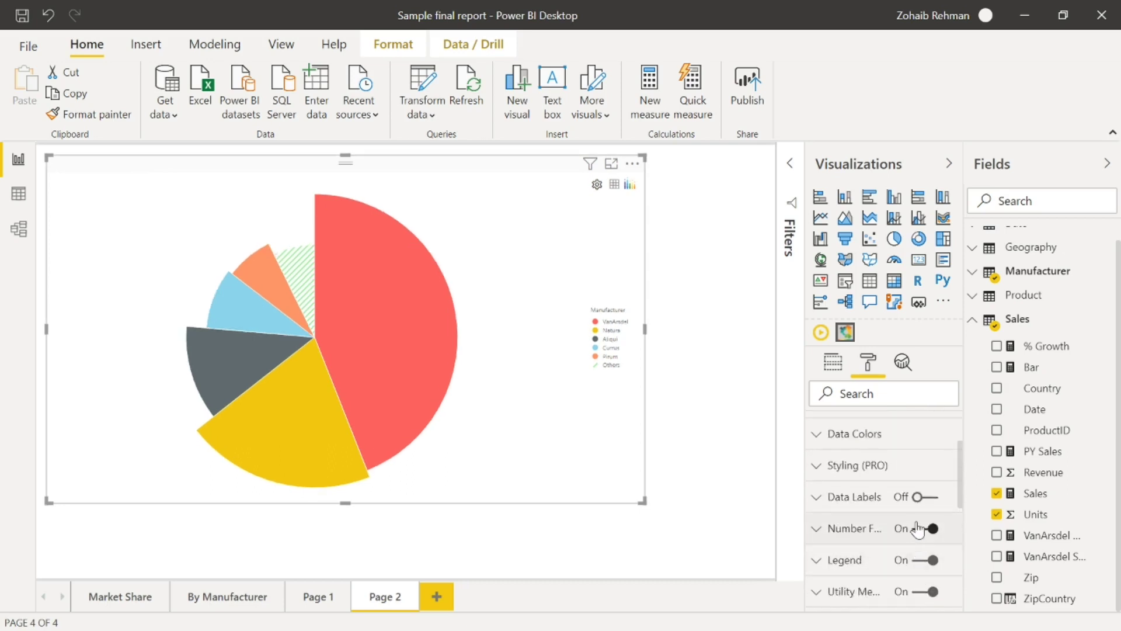
{"action": "scroll", "coordinate": [921, 525], "scroll_direction": "up", "scroll_amount": 2}
{"action": "scroll", "coordinate": [920, 497], "scroll_direction": "down", "scroll_amount": 6}
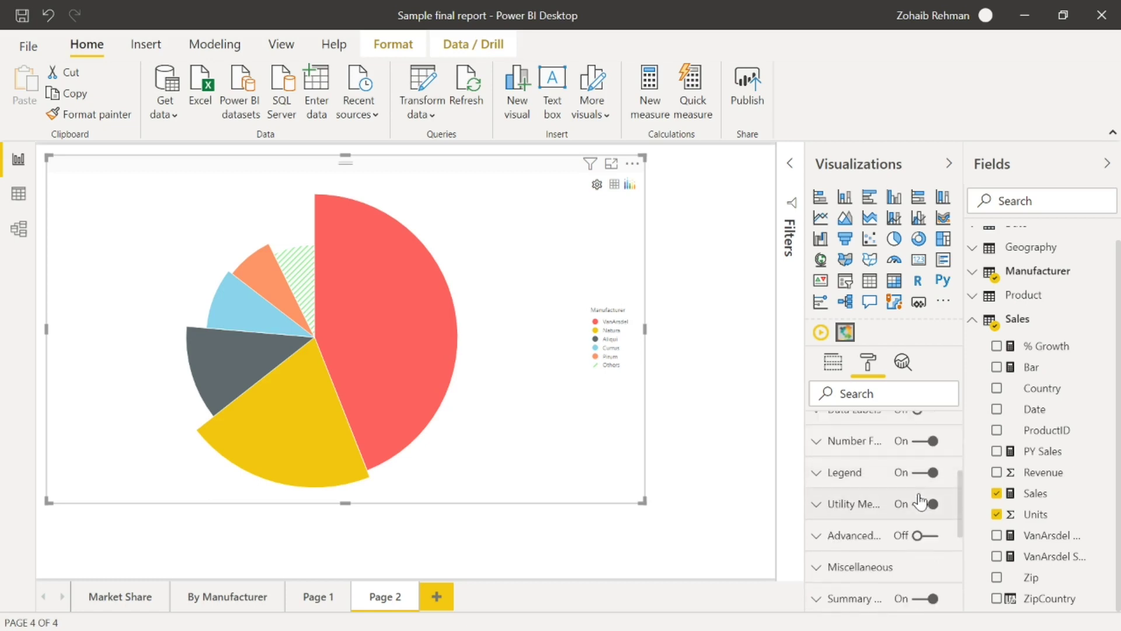
{"action": "scroll", "coordinate": [920, 502], "scroll_direction": "down", "scroll_amount": 7}
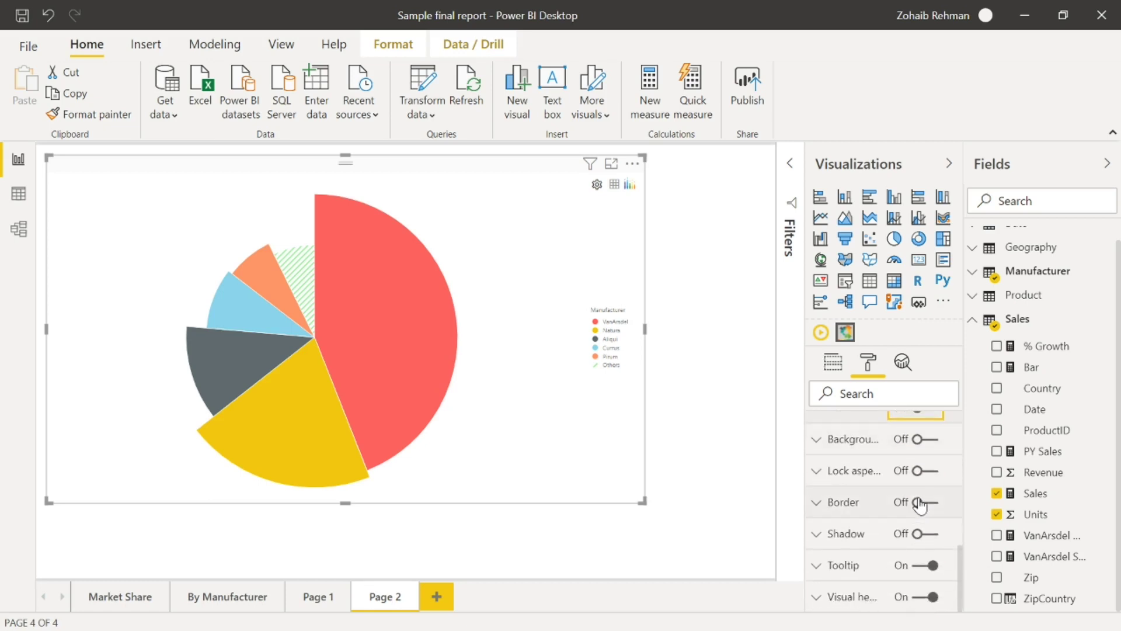
{"action": "scroll", "coordinate": [921, 496], "scroll_direction": "up", "scroll_amount": 5}
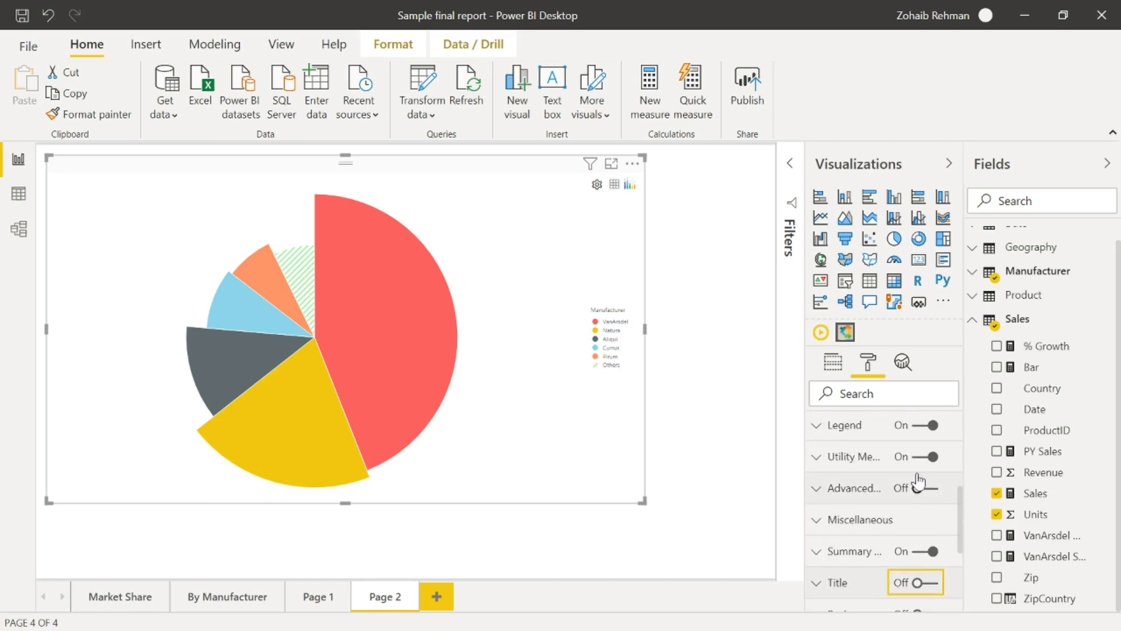
{"action": "left_click", "coordinate": [922, 425]}
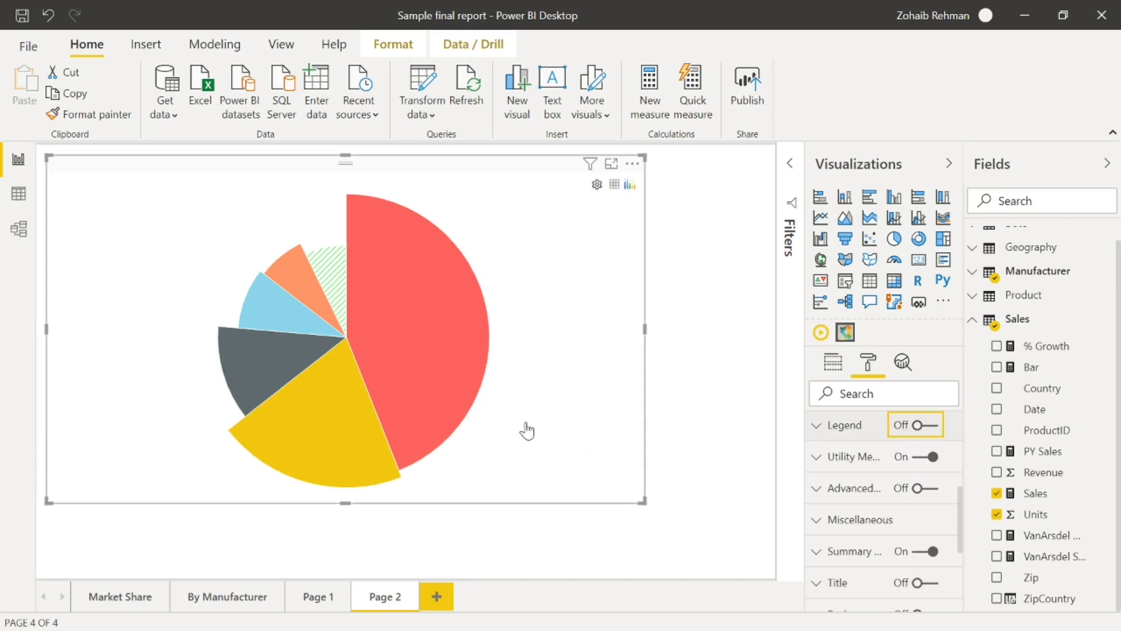
{"action": "left_click_drag", "start_coordinate": [643, 501], "coordinate": [655, 457]}
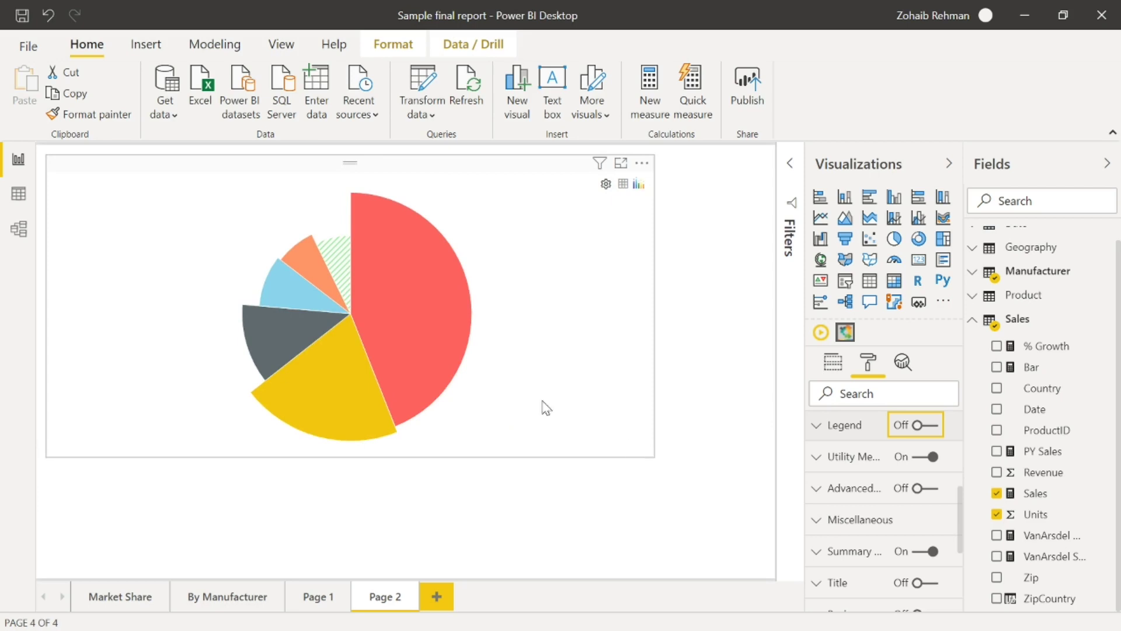
{"action": "left_click_drag", "start_coordinate": [546, 408], "coordinate": [474, 395]}
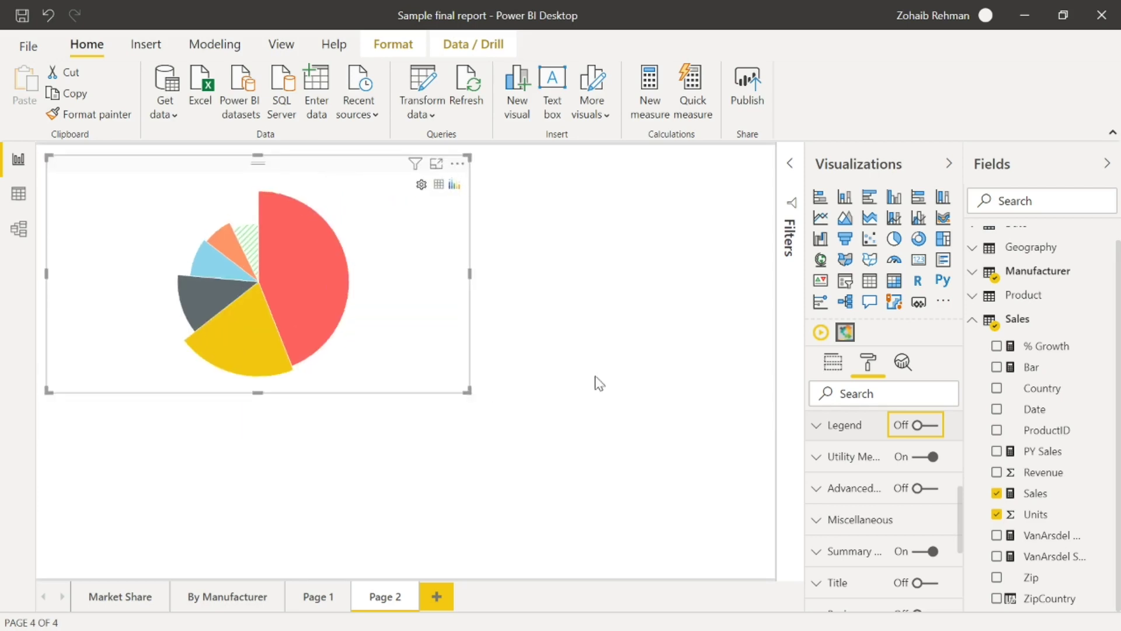
Turn the visual's data labels back on and expand their settings.
{"action": "scroll", "coordinate": [893, 493], "scroll_direction": "down", "scroll_amount": 3}
{"action": "scroll", "coordinate": [892, 494], "scroll_direction": "up", "scroll_amount": 6}
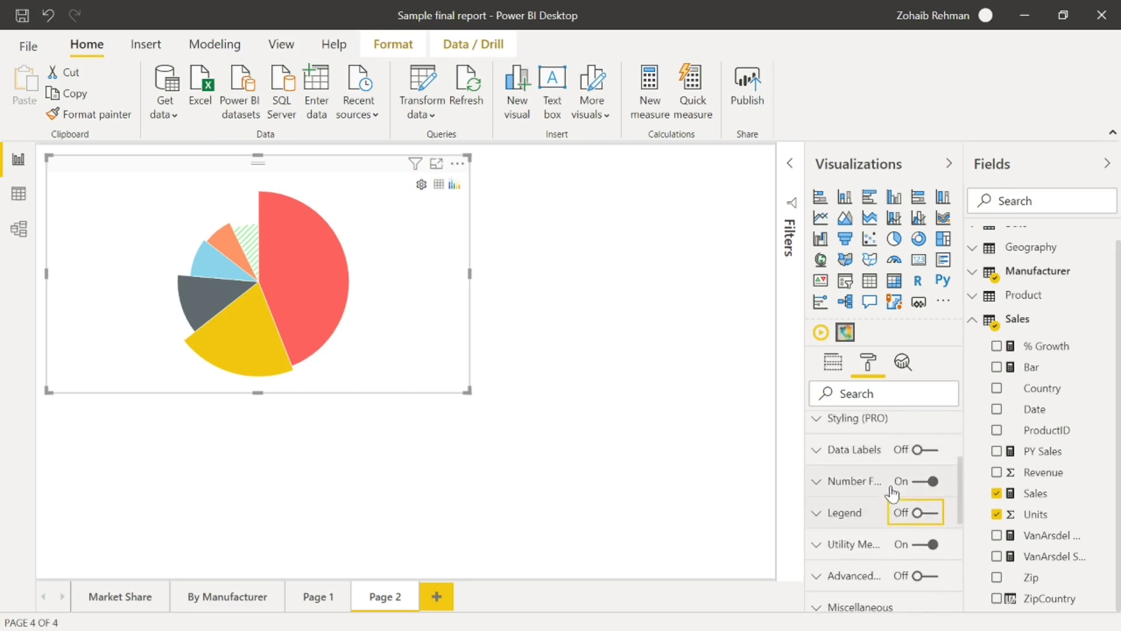
{"action": "left_click", "coordinate": [901, 451]}
{"action": "left_click", "coordinate": [817, 450]}
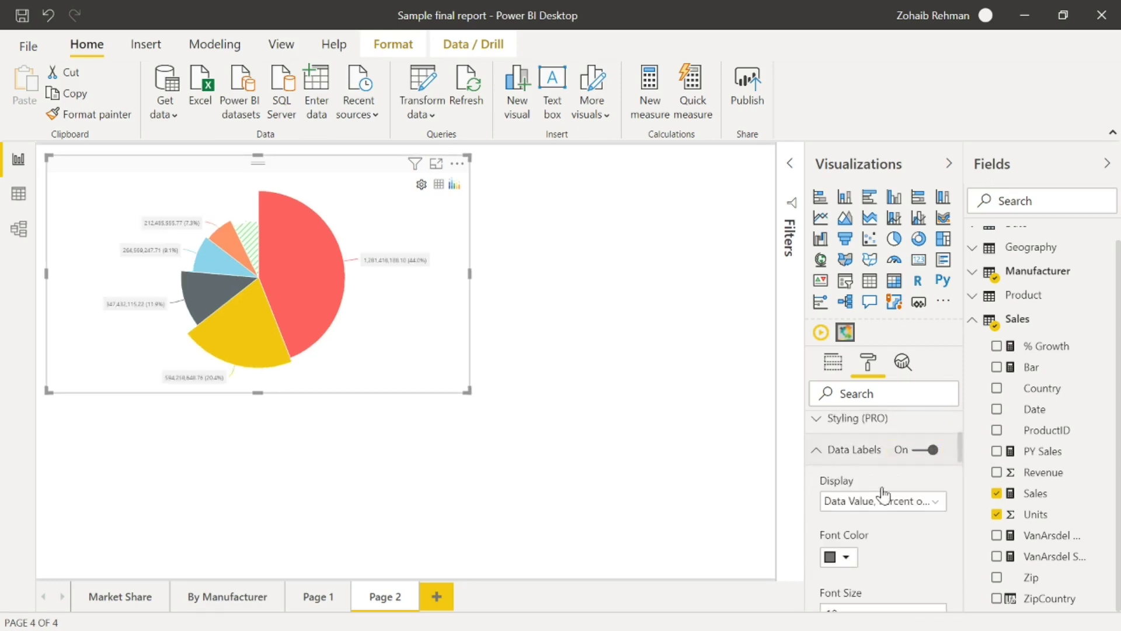
Try Data Value and Category as the display content of the data labels.
{"action": "left_click", "coordinate": [934, 503]}
{"action": "left_click", "coordinate": [886, 387]}
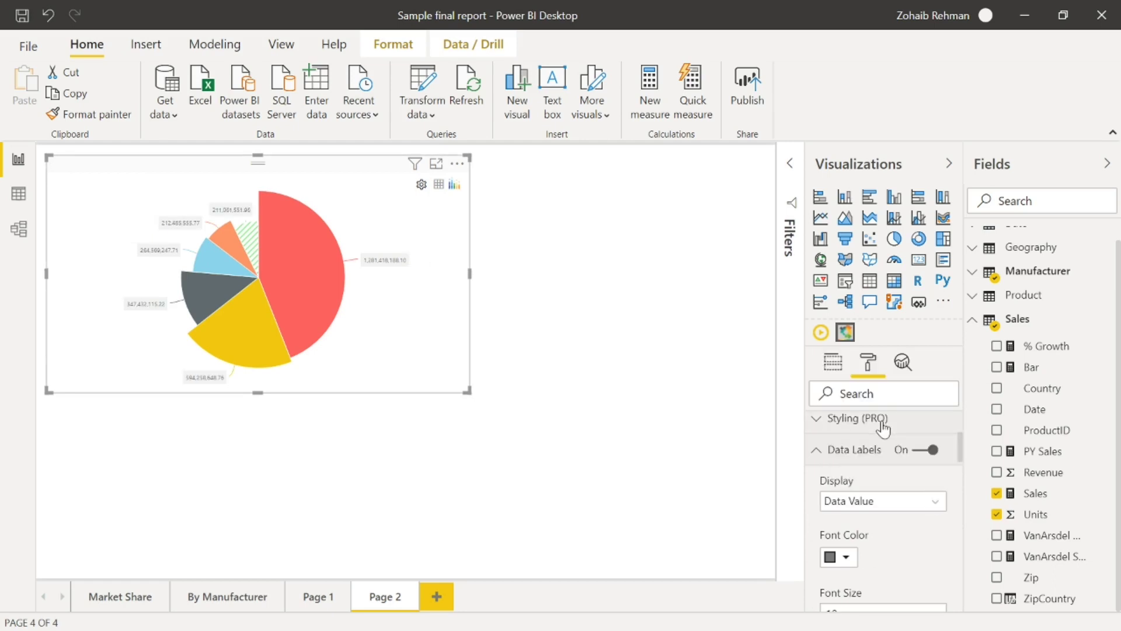
{"action": "left_click", "coordinate": [939, 500]}
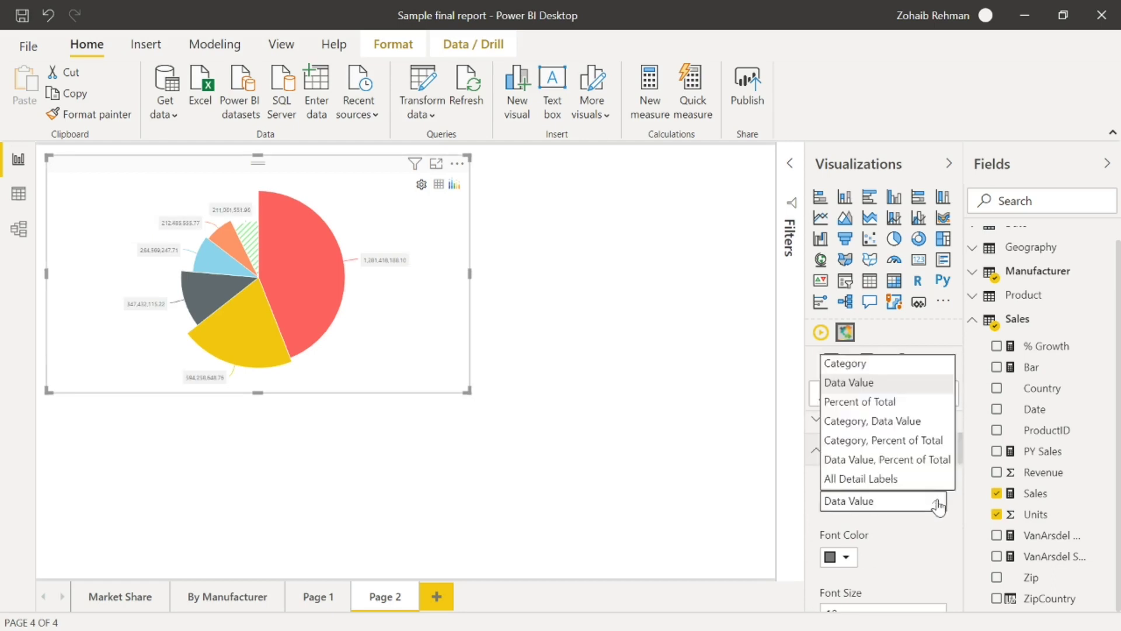
{"action": "left_click", "coordinate": [892, 372]}
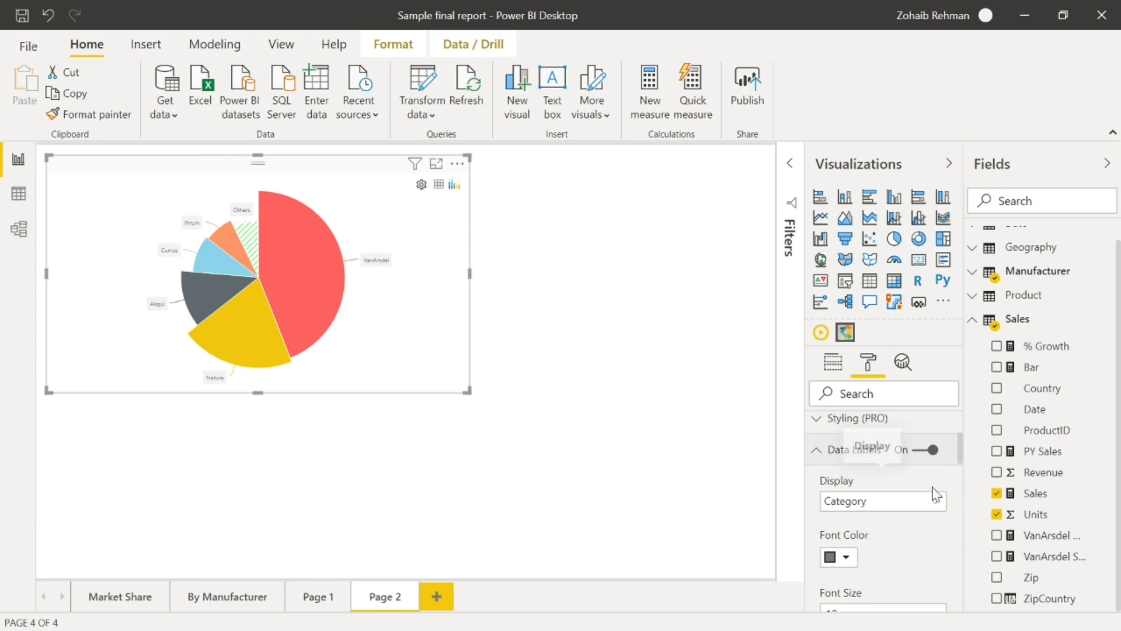
Set the data labels to display Percent of Total and deselect the visual.
{"action": "left_click", "coordinate": [934, 500]}
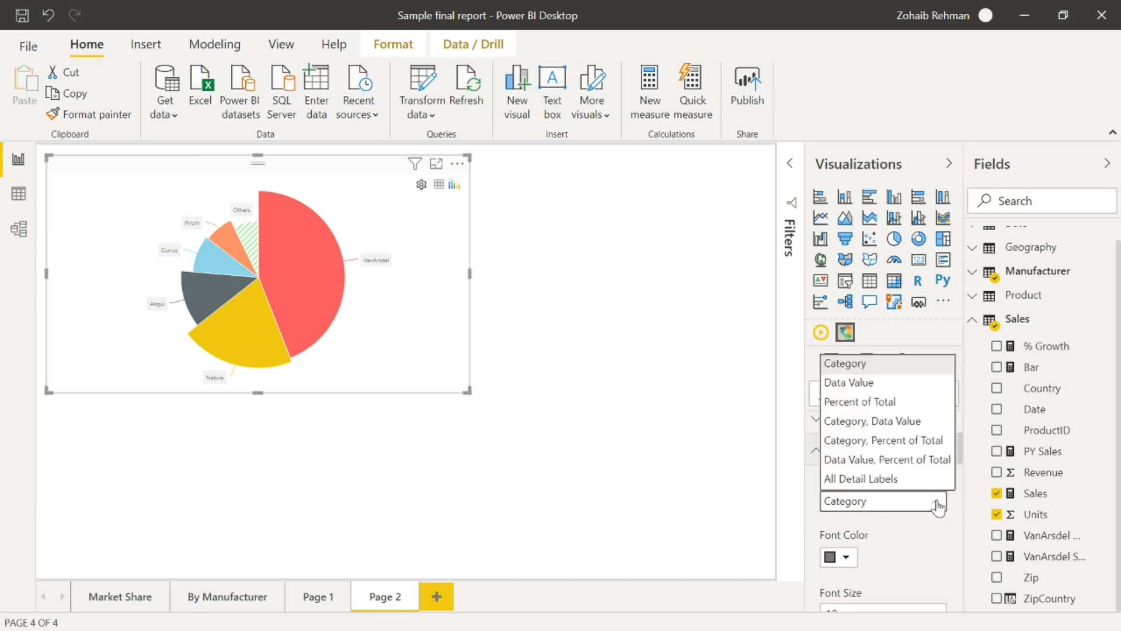
{"action": "left_click", "coordinate": [905, 402]}
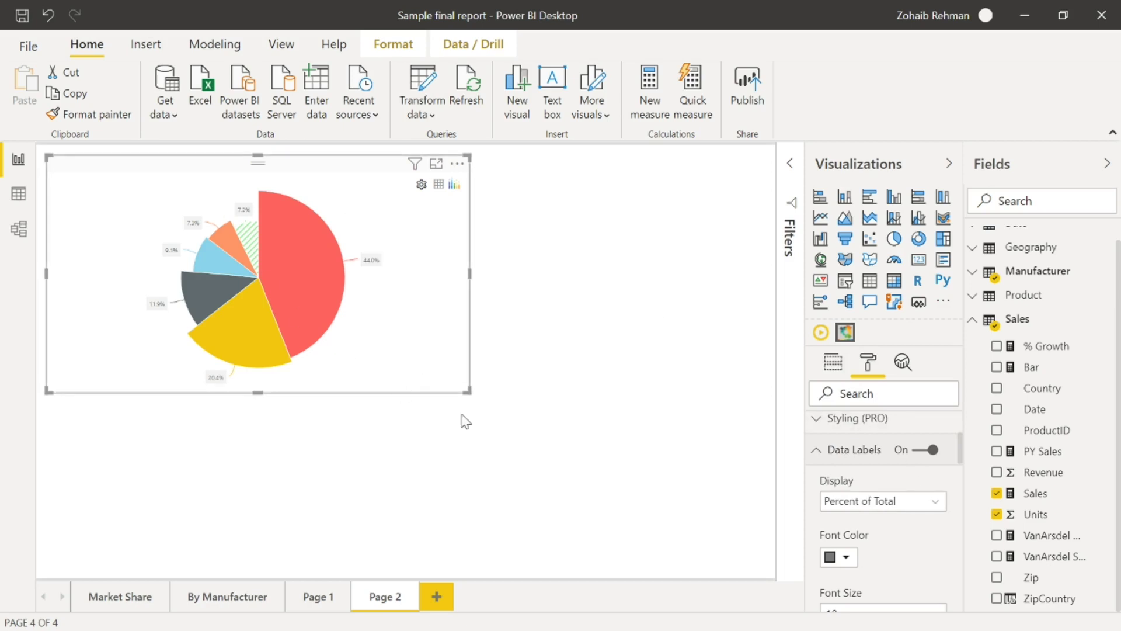
{"action": "left_click", "coordinate": [503, 419]}
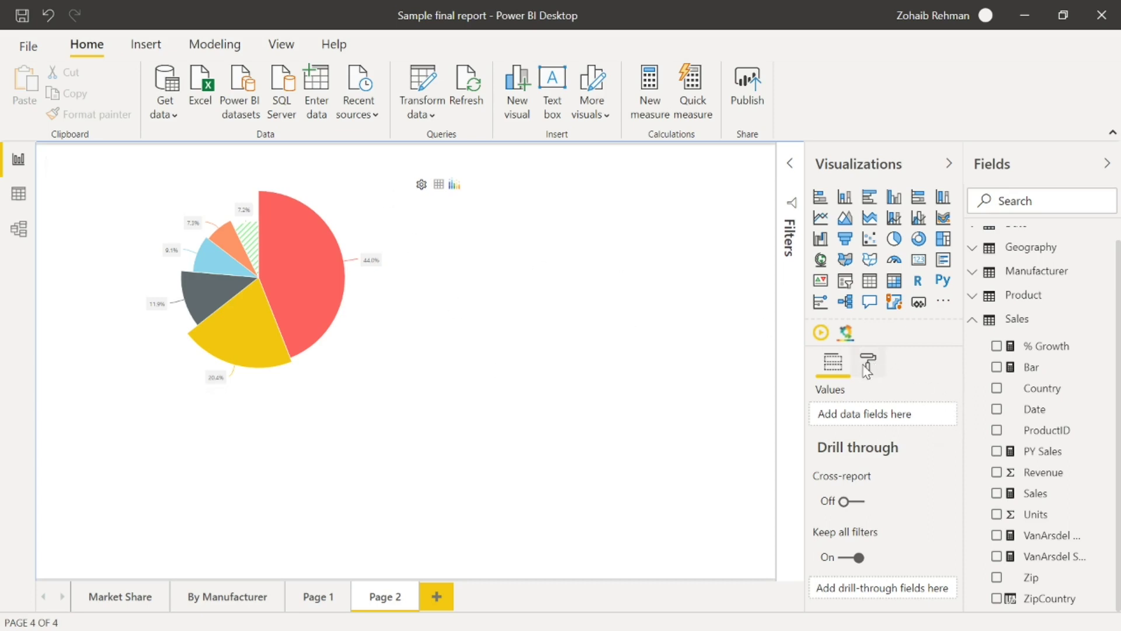
Reselect the pie visual and expand the Styling (PRO) section of its formatting settings.
{"action": "left_click", "coordinate": [370, 368]}
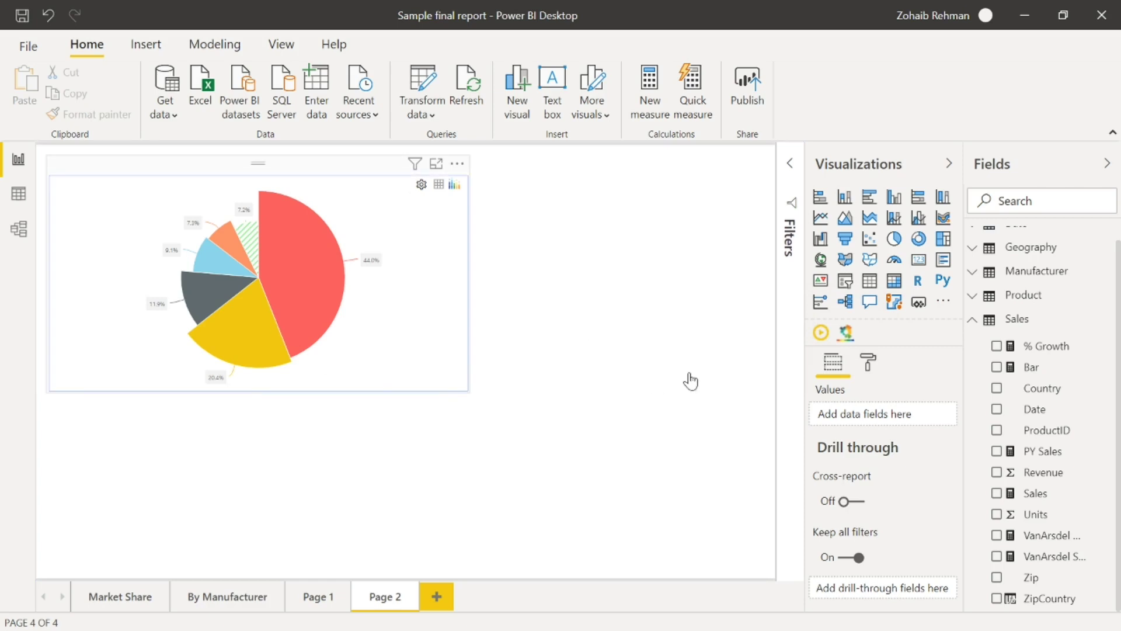
{"action": "left_click", "coordinate": [868, 363]}
{"action": "scroll", "coordinate": [871, 494], "scroll_direction": "down", "scroll_amount": 2}
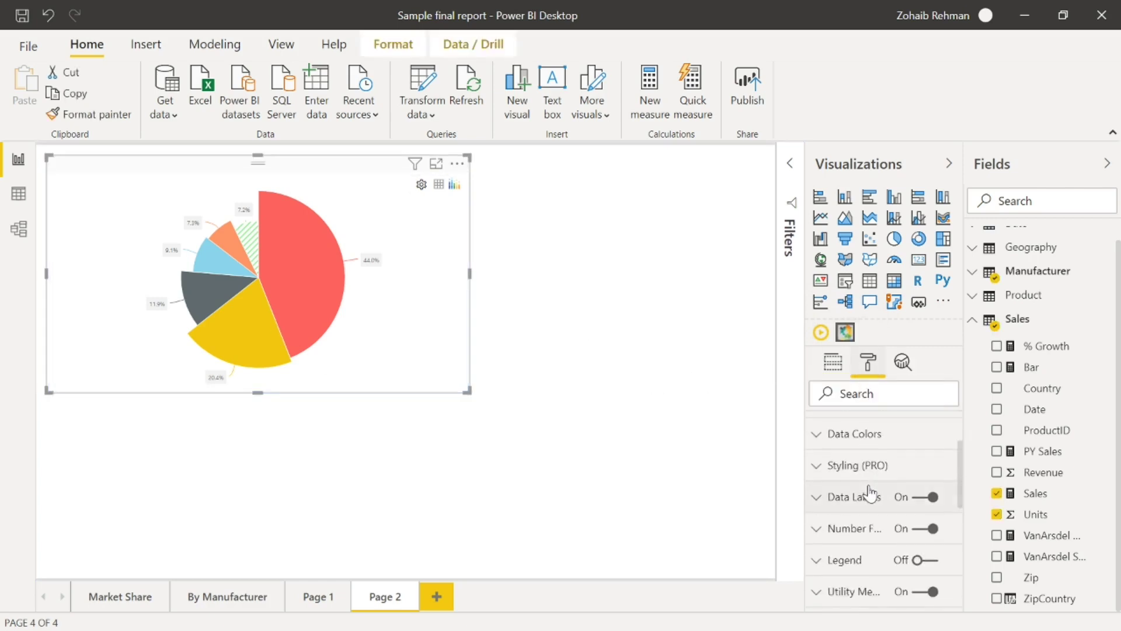
{"action": "left_click", "coordinate": [822, 472]}
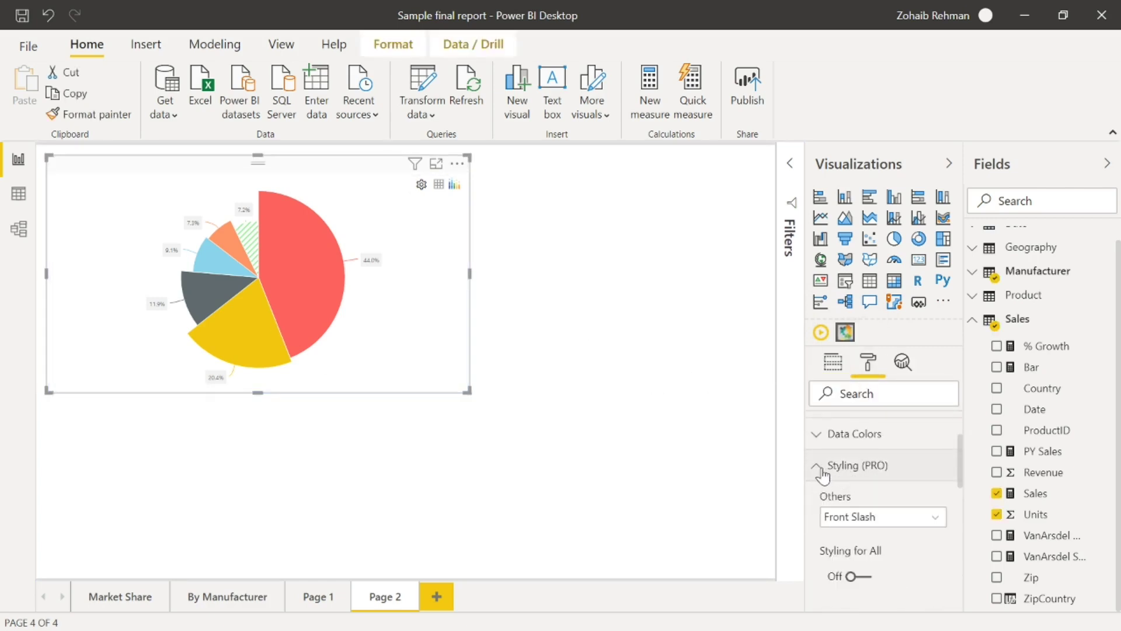
{"action": "scroll", "coordinate": [845, 480], "scroll_direction": "down", "scroll_amount": 1}
{"action": "scroll", "coordinate": [846, 474], "scroll_direction": "up", "scroll_amount": 1}
Try the Vertical Line and Horizontal Line patterns on the Others slice and return it to Front Slash.
{"action": "left_click", "coordinate": [933, 524]}
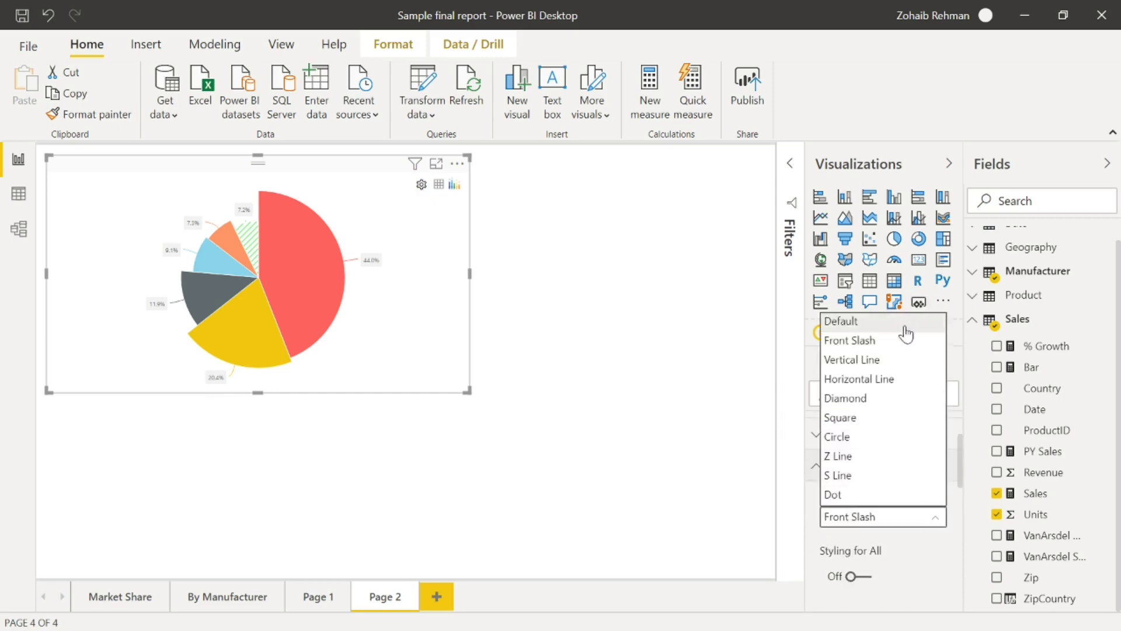
{"action": "left_click", "coordinate": [904, 361]}
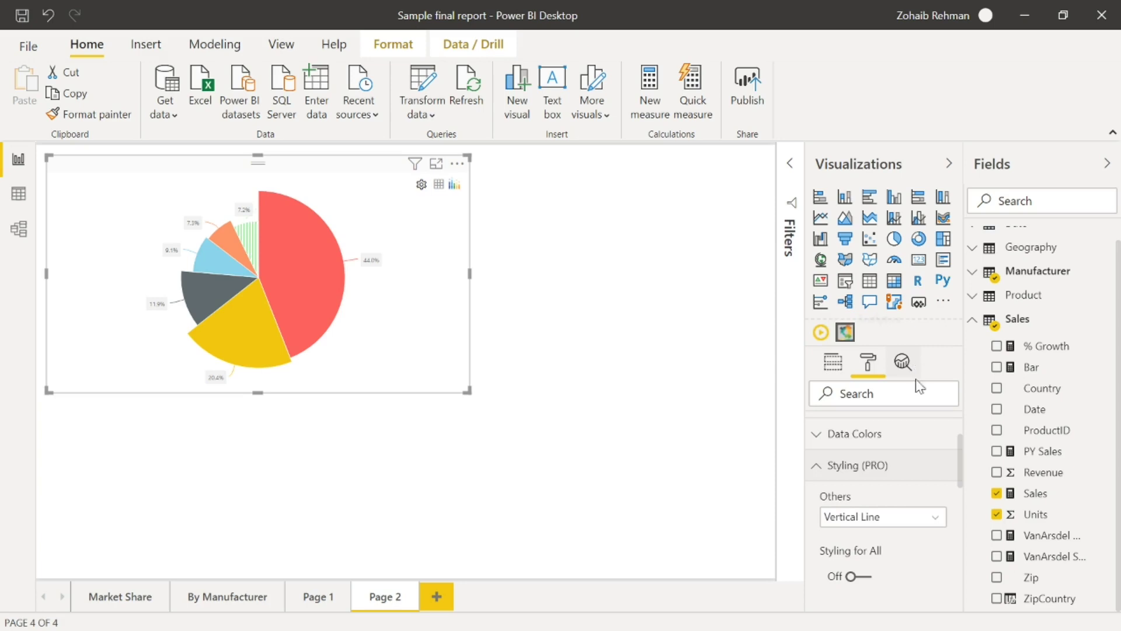
{"action": "left_click", "coordinate": [930, 519]}
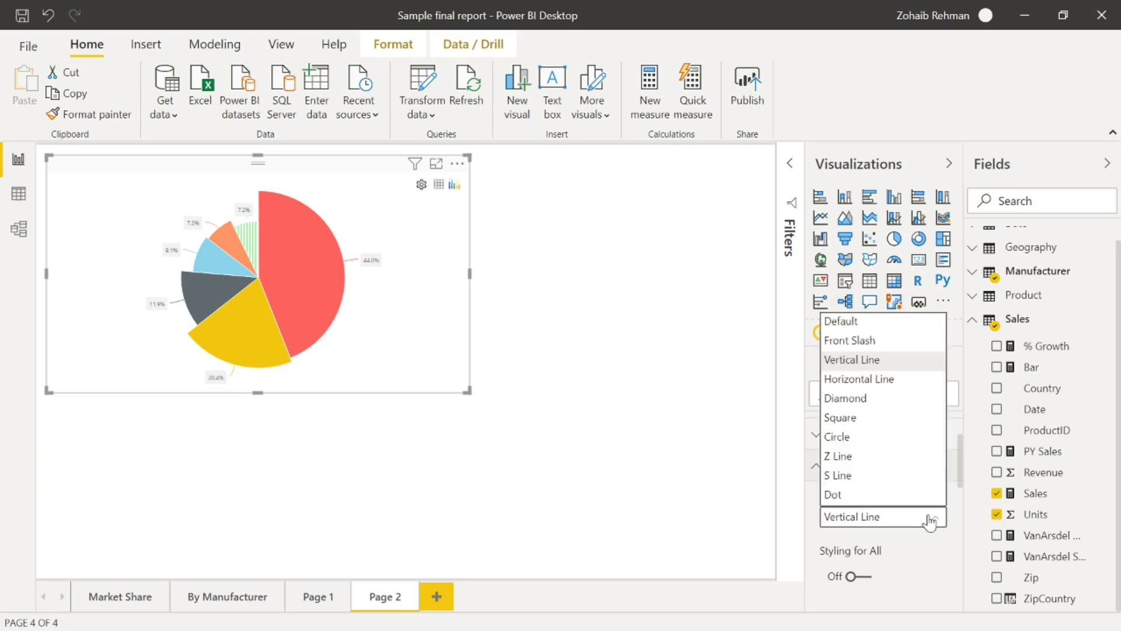
{"action": "left_click", "coordinate": [930, 385]}
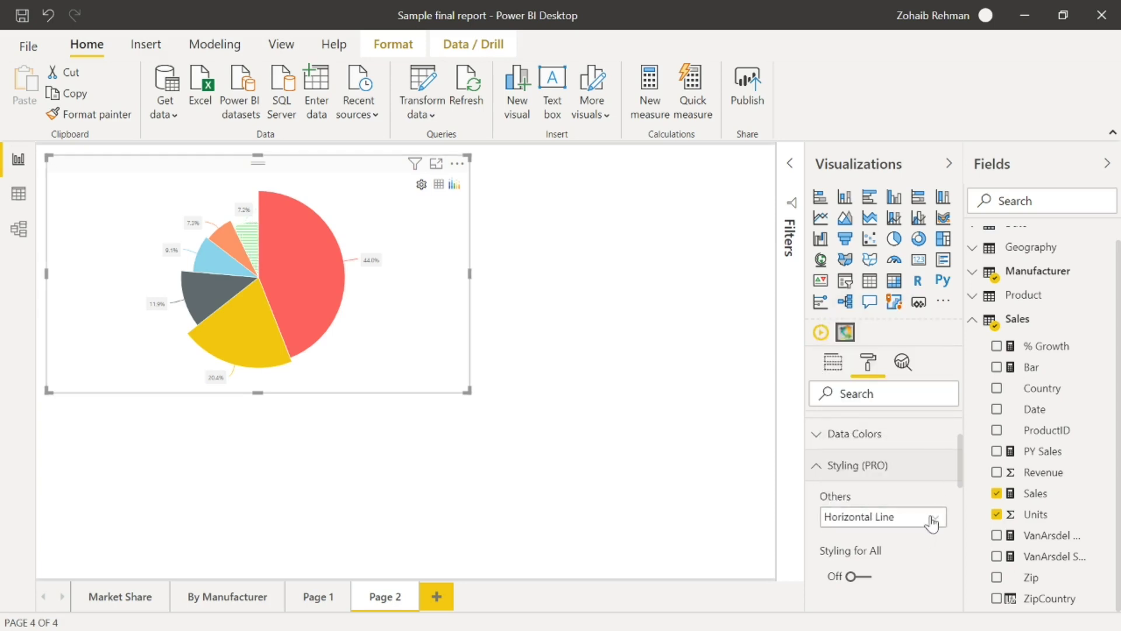
{"action": "left_click", "coordinate": [913, 518]}
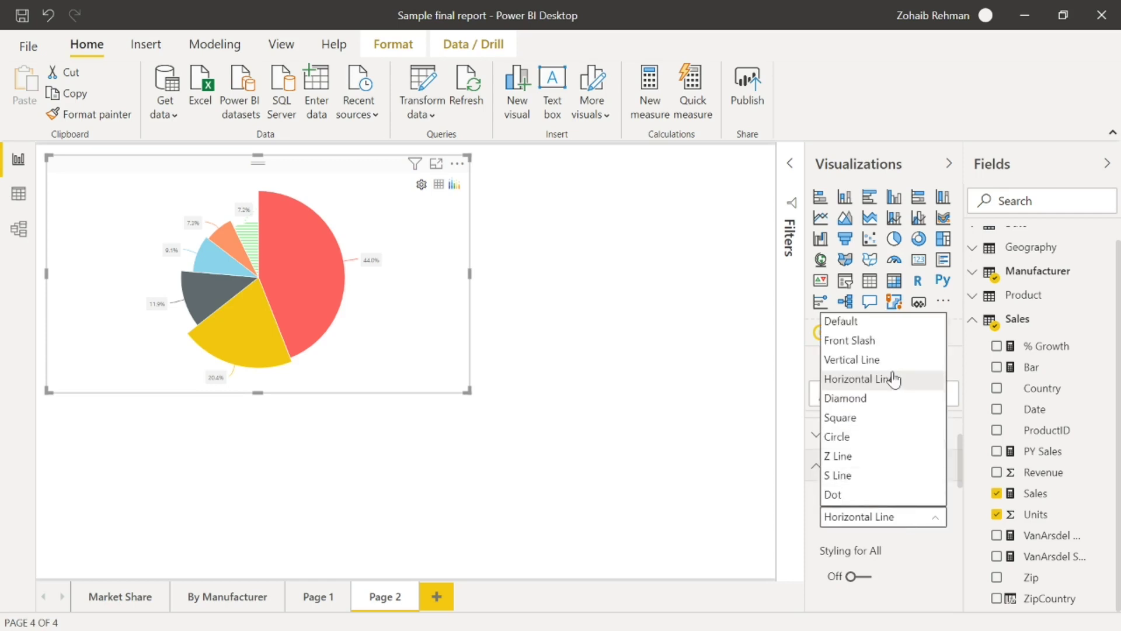
{"action": "left_click", "coordinate": [886, 345]}
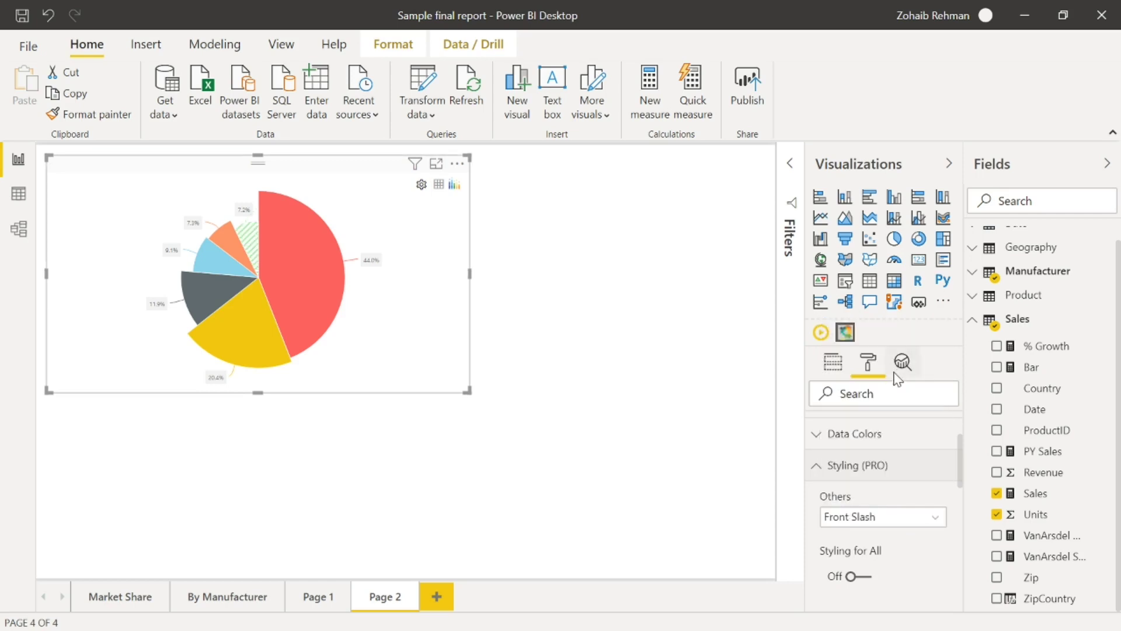
Turn on Styling for All so that every manufacturer slice gets a pattern.
{"action": "left_click", "coordinate": [853, 577]}
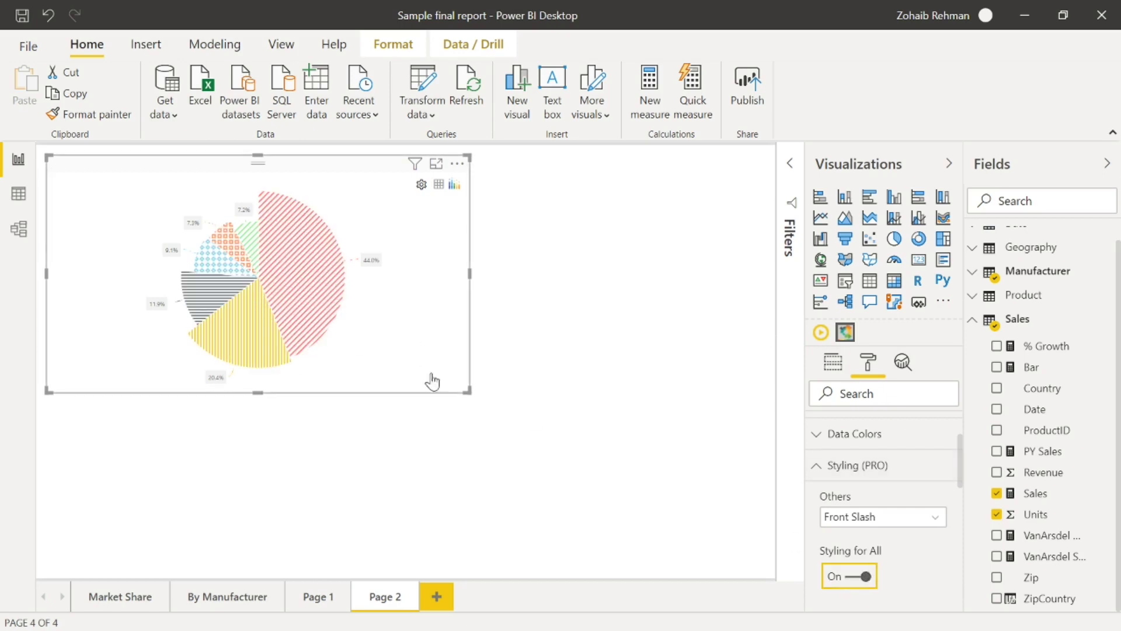
{"action": "scroll", "coordinate": [903, 496], "scroll_direction": "down", "scroll_amount": 3}
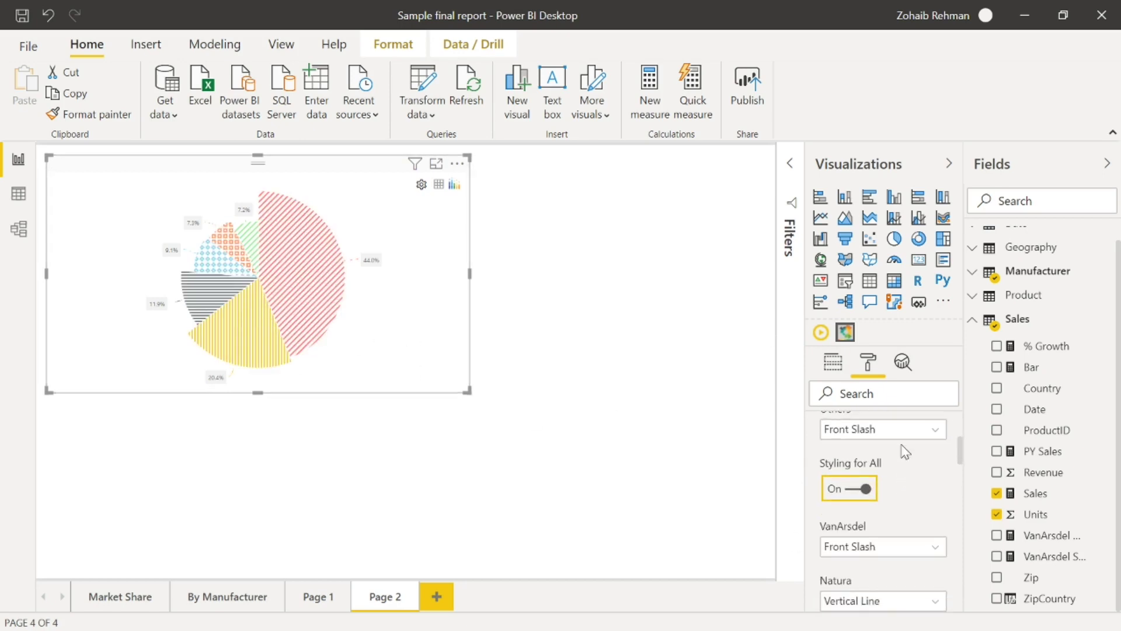
Try the Diamond pattern on the Others slice and set its pattern to Dot.
{"action": "left_click", "coordinate": [905, 435]}
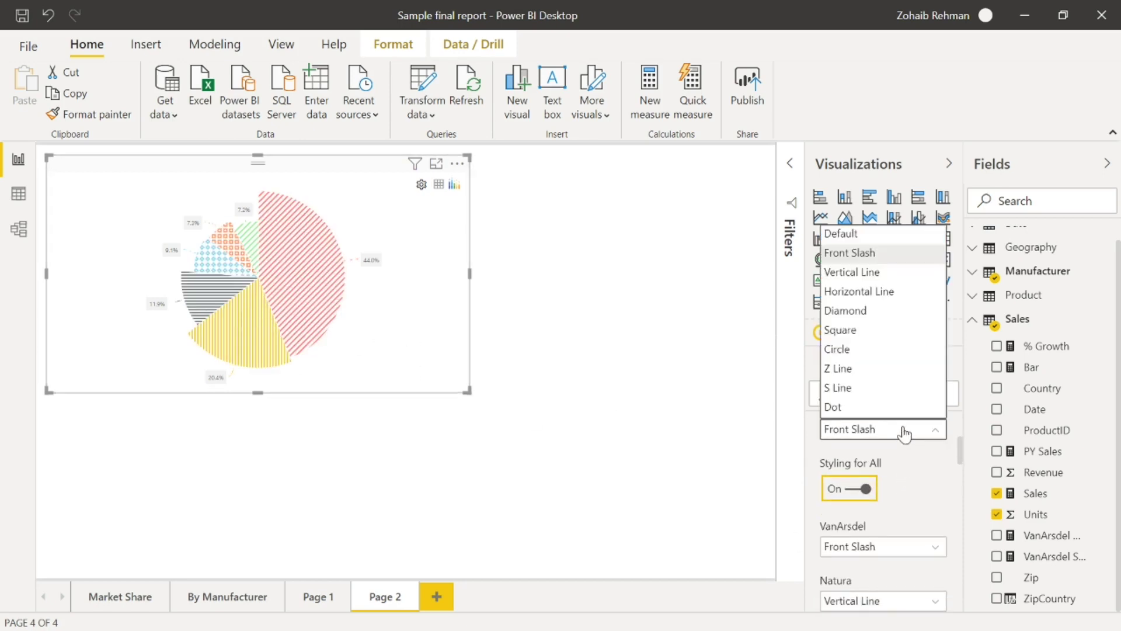
{"action": "left_click", "coordinate": [887, 319]}
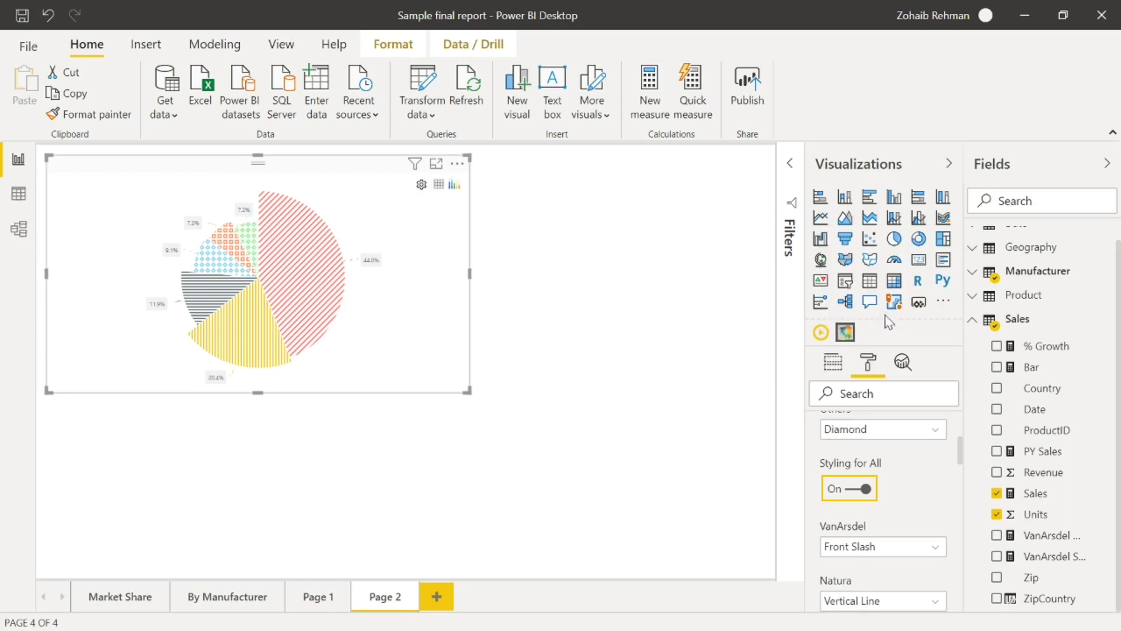
{"action": "left_click", "coordinate": [915, 435]}
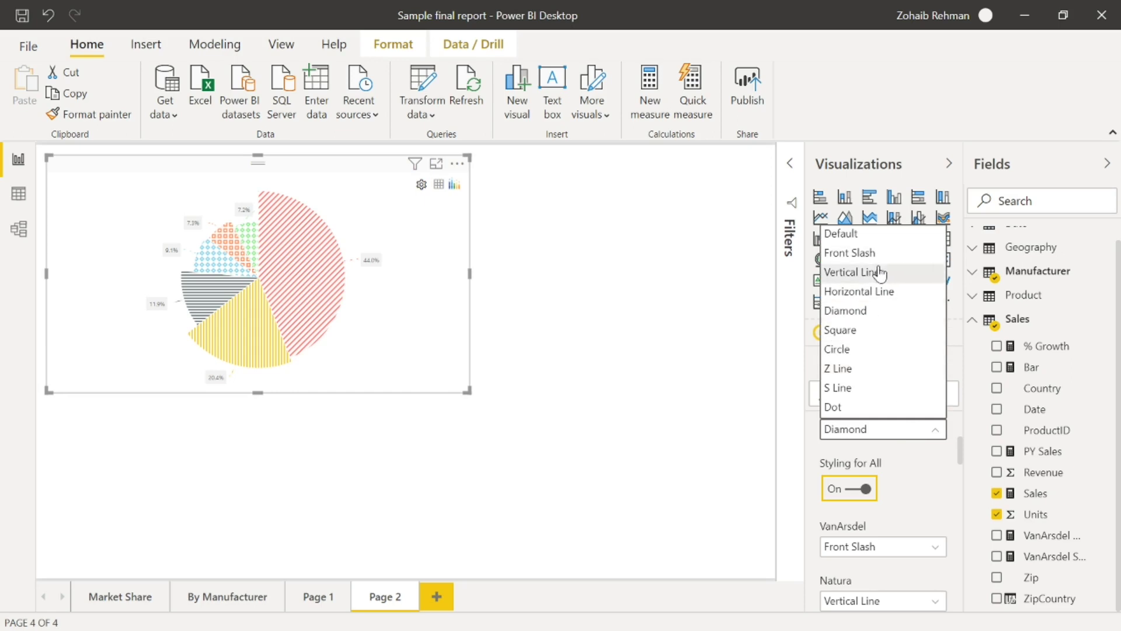
{"action": "left_click", "coordinate": [865, 409]}
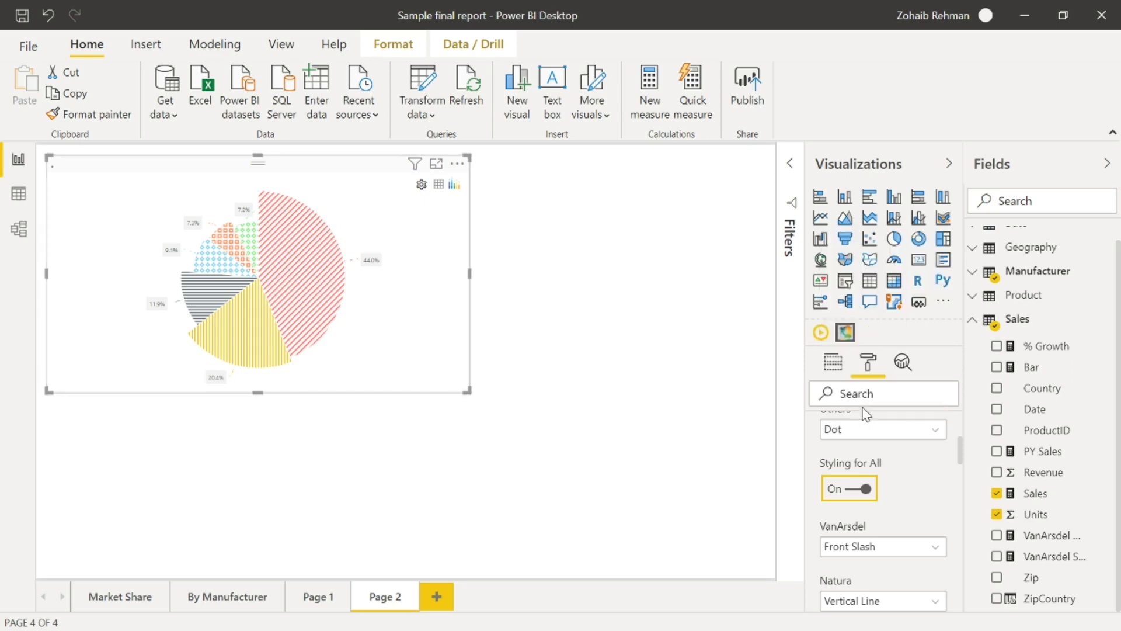
{"action": "scroll", "coordinate": [930, 433], "scroll_direction": "down", "scroll_amount": 2}
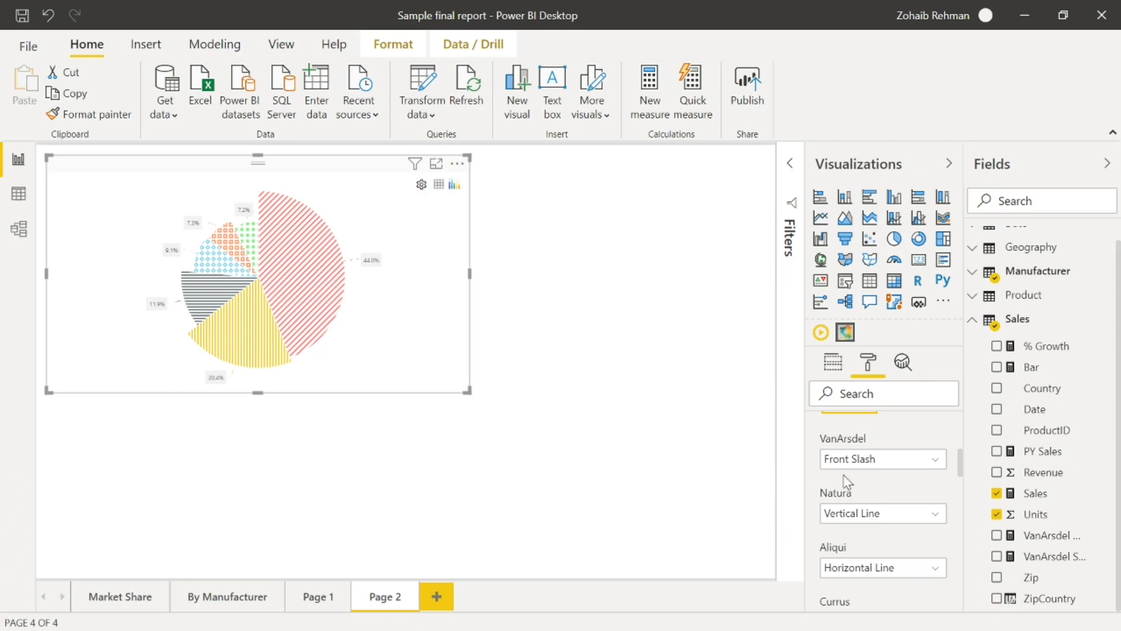
Choose Pie as the visual's chart type and remove Units from the Radius Value to get a regular pie.
{"action": "scroll", "coordinate": [847, 481], "scroll_direction": "up", "scroll_amount": 2}
{"action": "scroll", "coordinate": [876, 493], "scroll_direction": "up", "scroll_amount": 2}
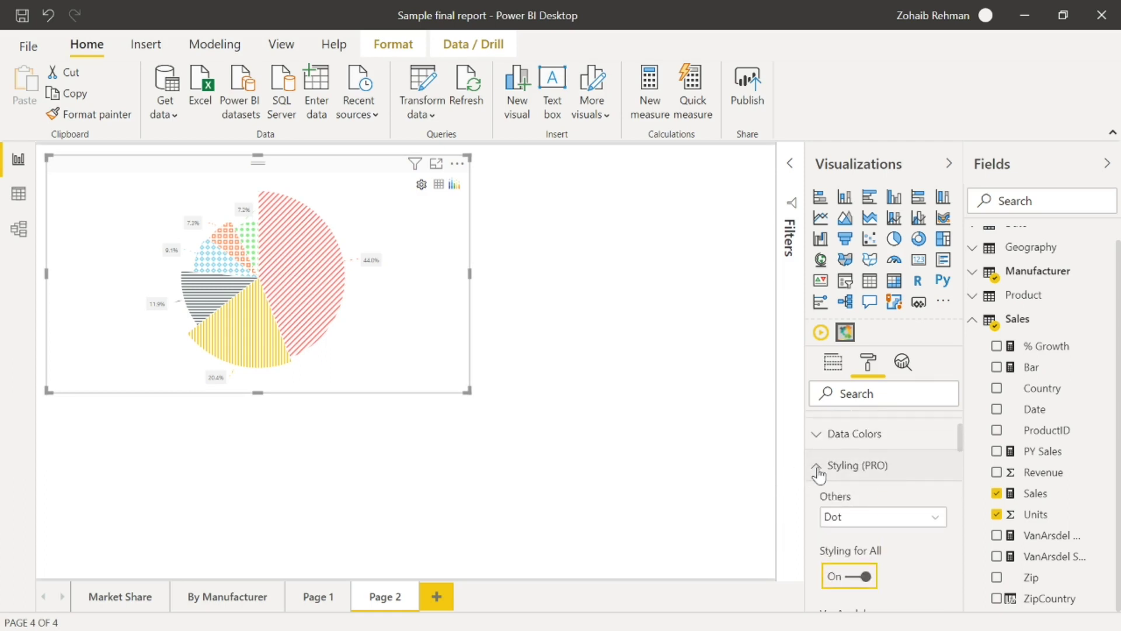
{"action": "left_click", "coordinate": [818, 467]}
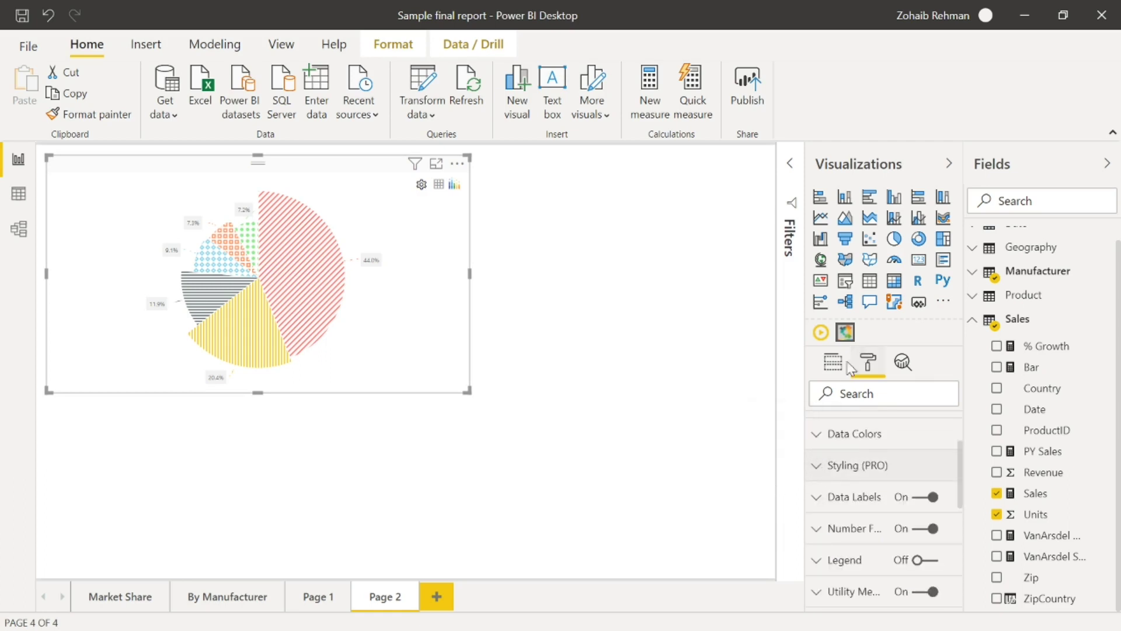
{"action": "scroll", "coordinate": [870, 433], "scroll_direction": "up", "scroll_amount": 2}
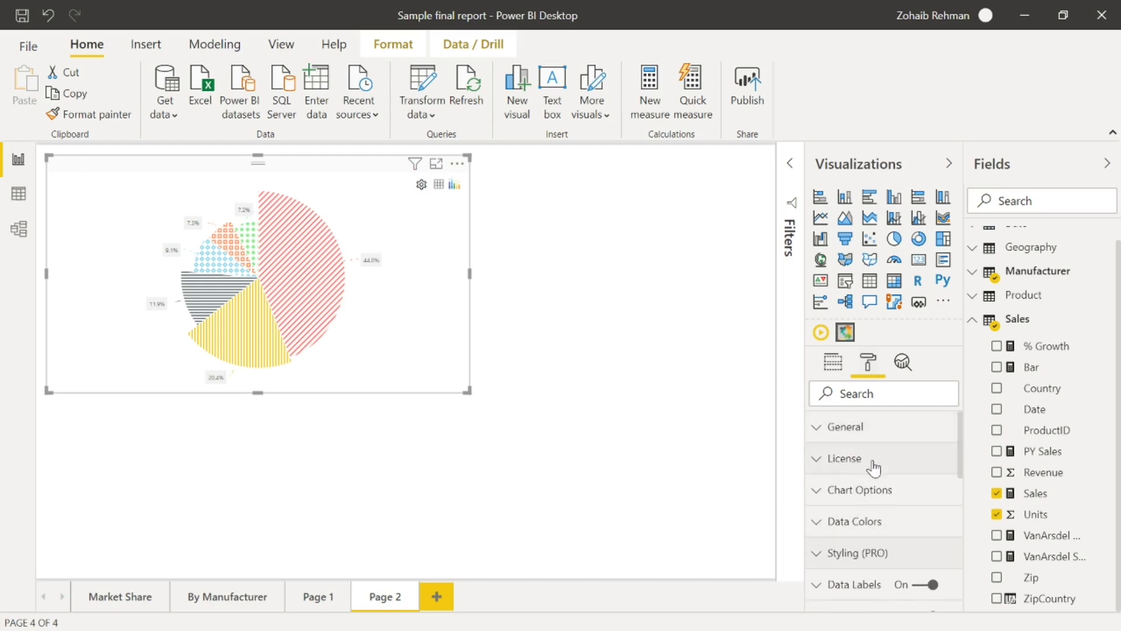
{"action": "left_click", "coordinate": [816, 522]}
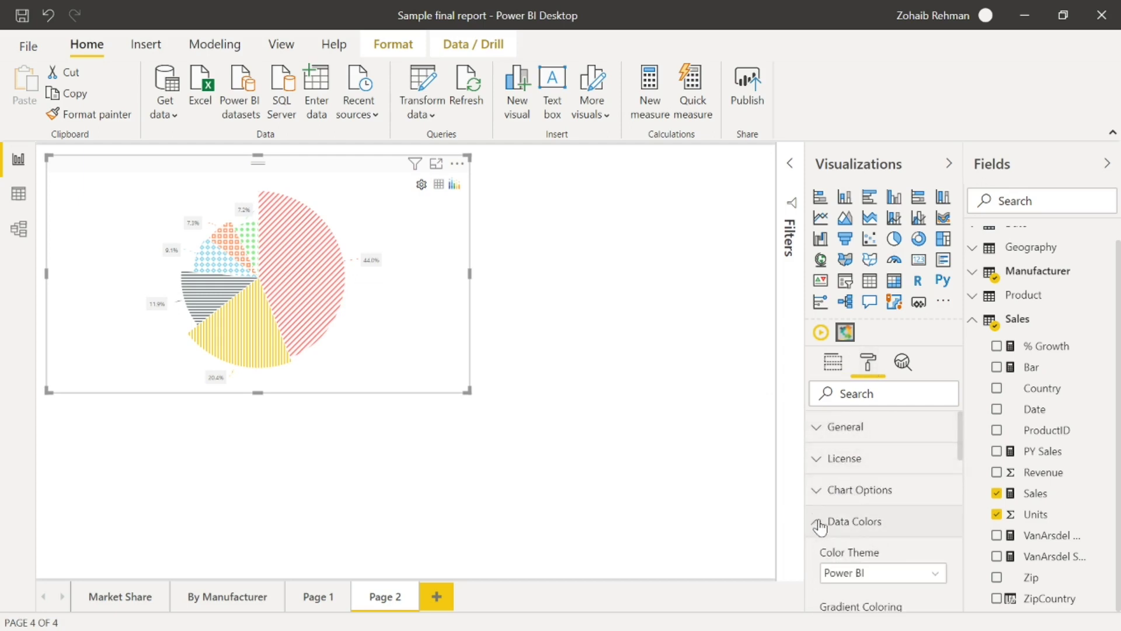
{"action": "left_click", "coordinate": [818, 517]}
{"action": "left_click", "coordinate": [819, 493]}
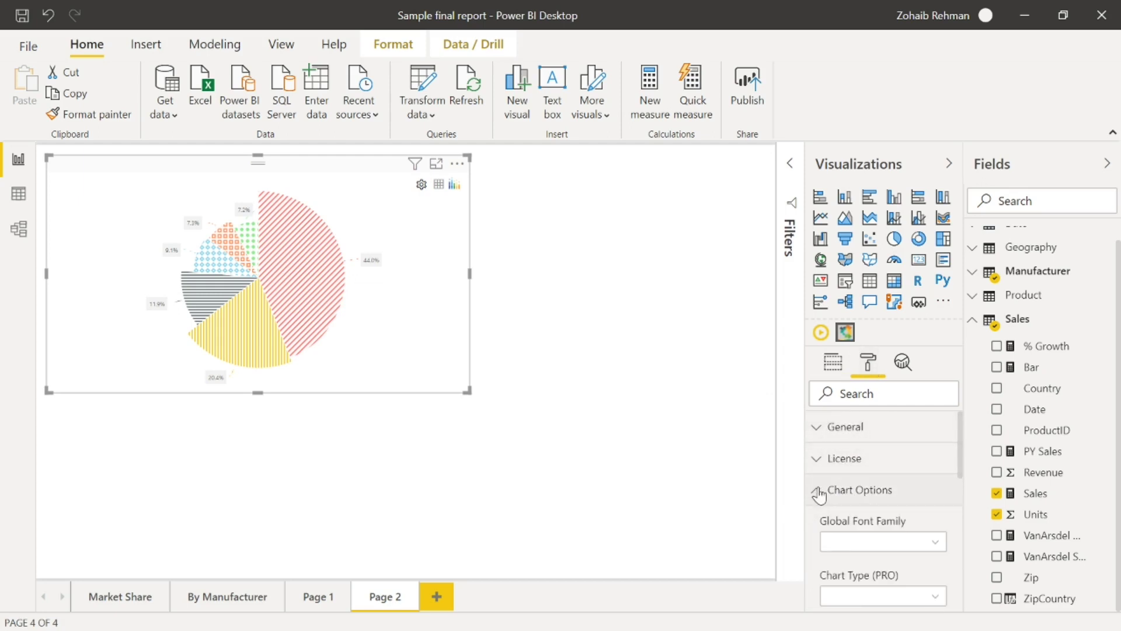
{"action": "scroll", "coordinate": [891, 511], "scroll_direction": "down", "scroll_amount": 2}
{"action": "left_click", "coordinate": [896, 519]}
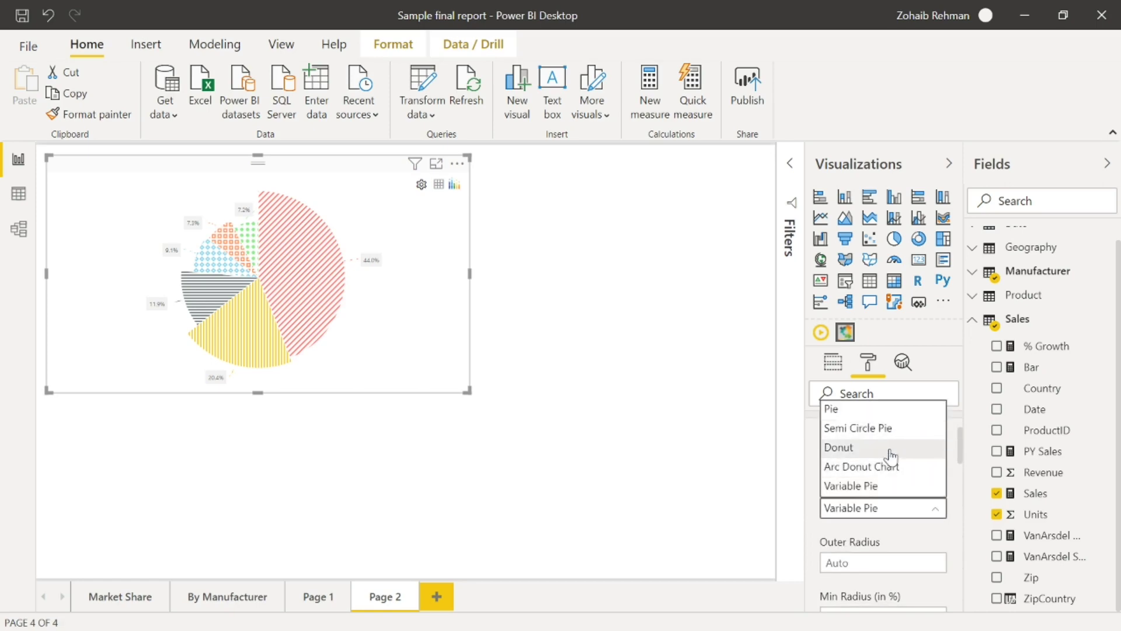
{"action": "left_click", "coordinate": [881, 410]}
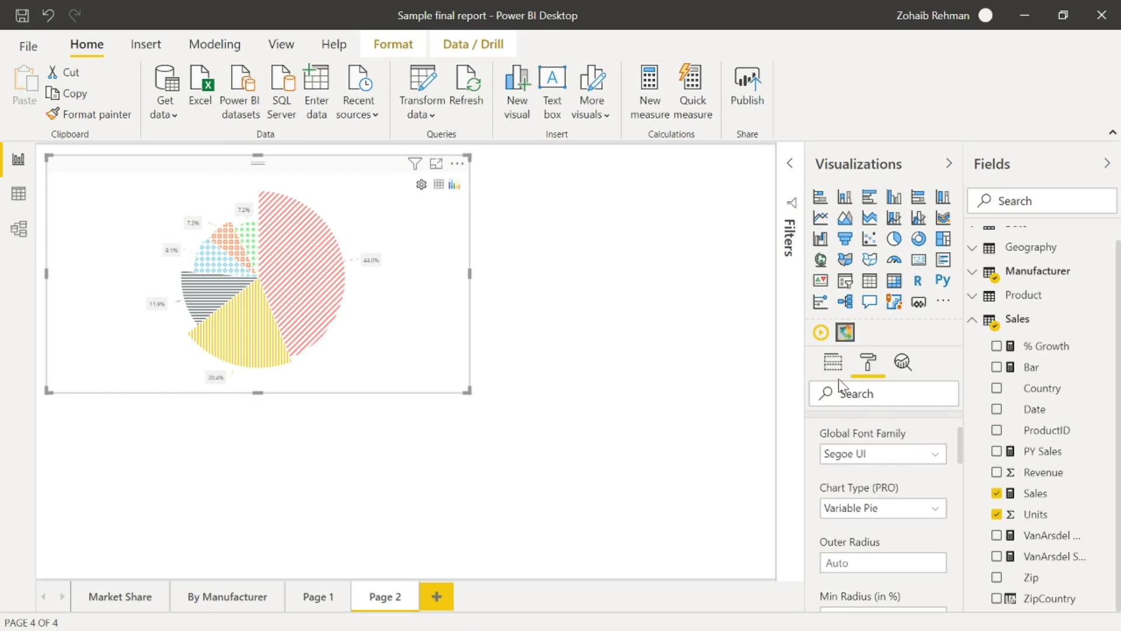
{"action": "left_click", "coordinate": [834, 362]}
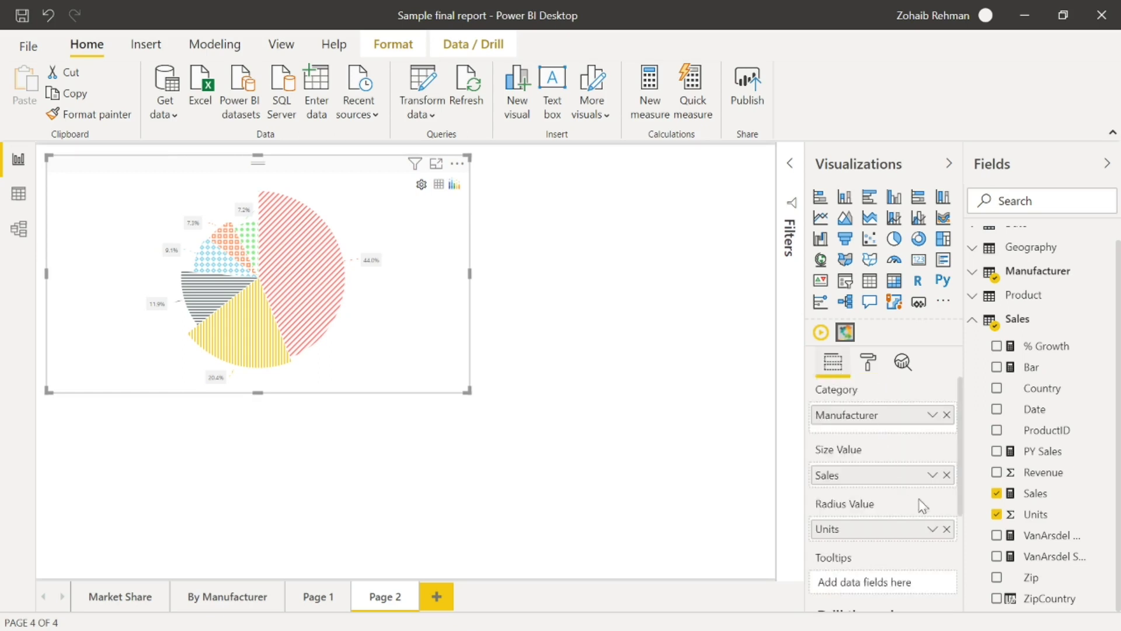
{"action": "left_click", "coordinate": [948, 529]}
Turn off Styling for All and set the Others slice's pattern to Default in the Styling (PRO) settings.
{"action": "left_click", "coordinate": [872, 366]}
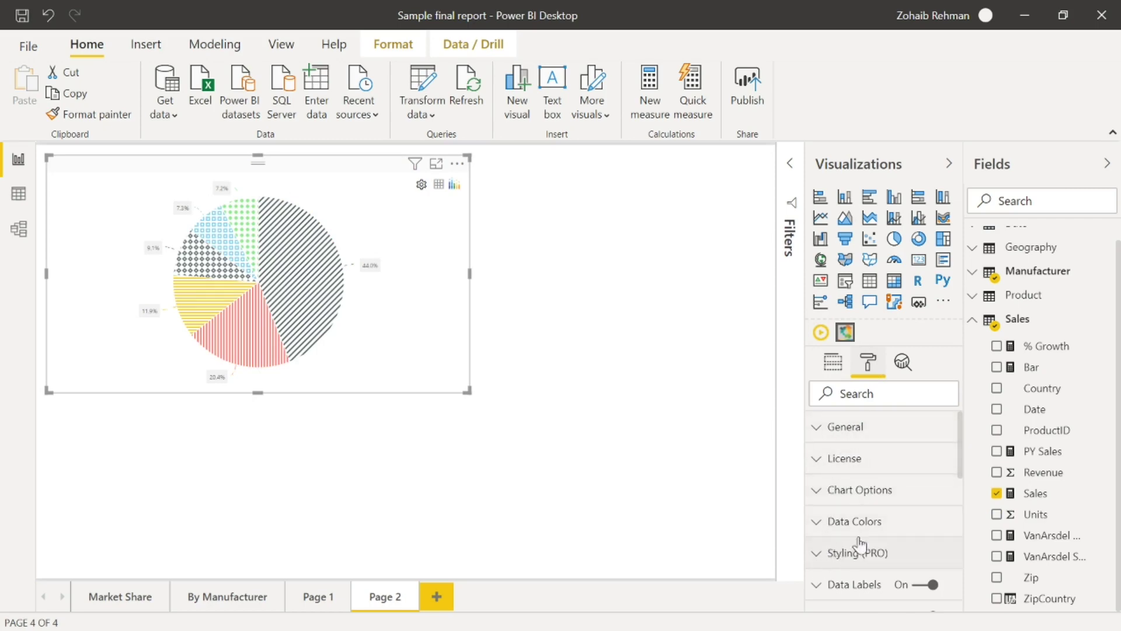
{"action": "scroll", "coordinate": [864, 546], "scroll_direction": "down", "scroll_amount": 3}
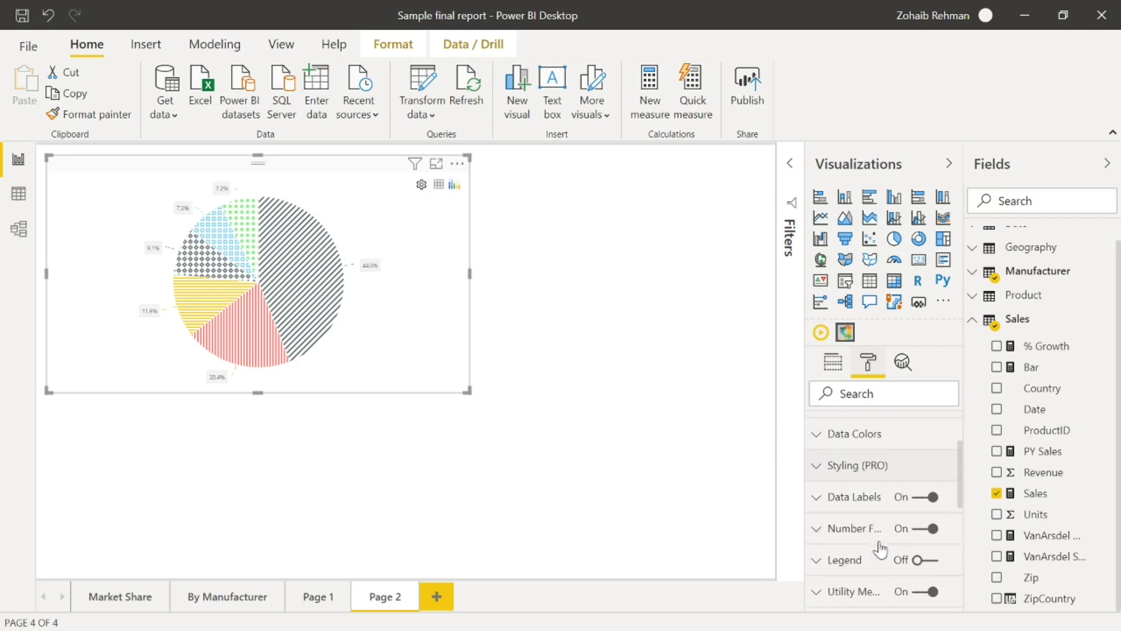
{"action": "left_click", "coordinate": [821, 476]}
{"action": "scroll", "coordinate": [821, 476], "scroll_direction": "down", "scroll_amount": 3}
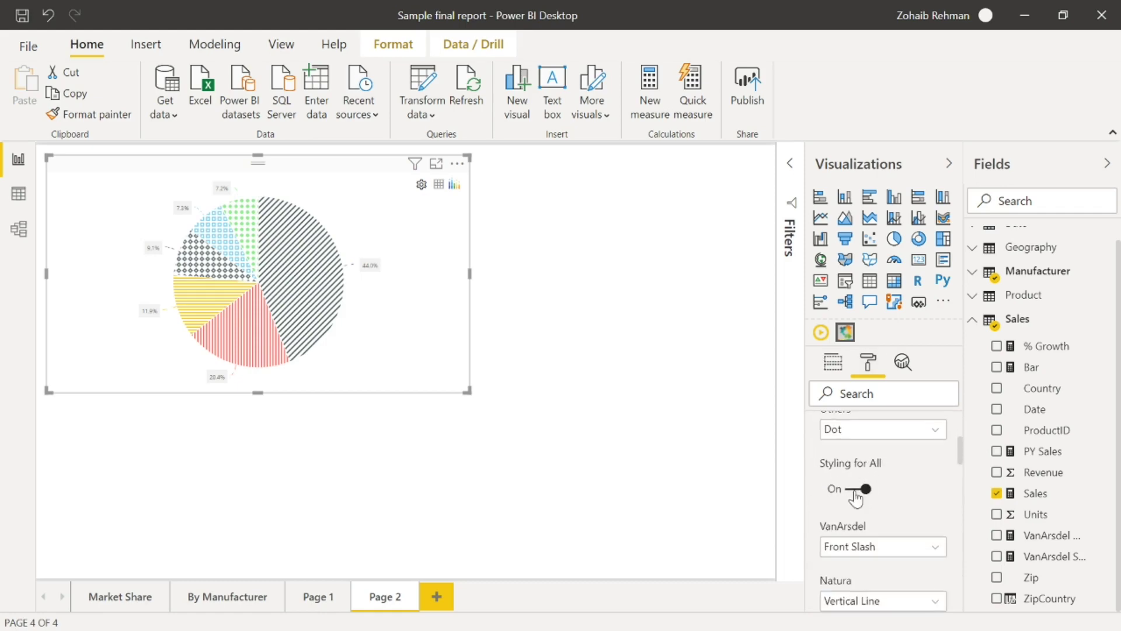
{"action": "left_click", "coordinate": [859, 490]}
{"action": "left_click", "coordinate": [914, 435]}
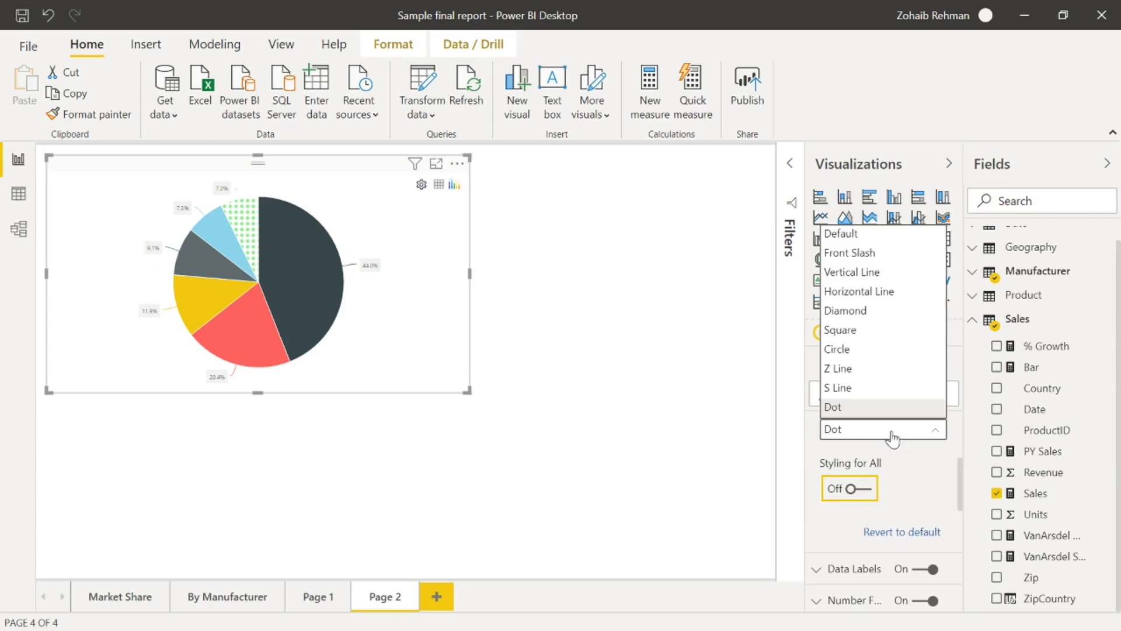
{"action": "left_click", "coordinate": [876, 234]}
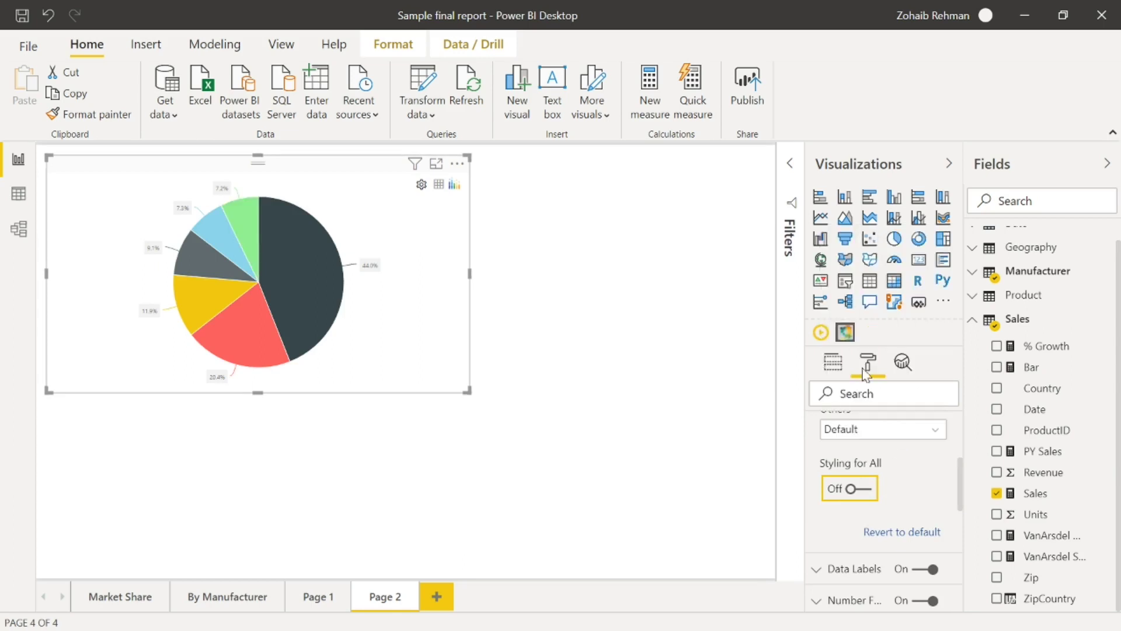
{"action": "scroll", "coordinate": [897, 479], "scroll_direction": "up", "scroll_amount": 2}
{"action": "scroll", "coordinate": [896, 479], "scroll_direction": "up", "scroll_amount": 2}
{"action": "left_click", "coordinate": [823, 473]}
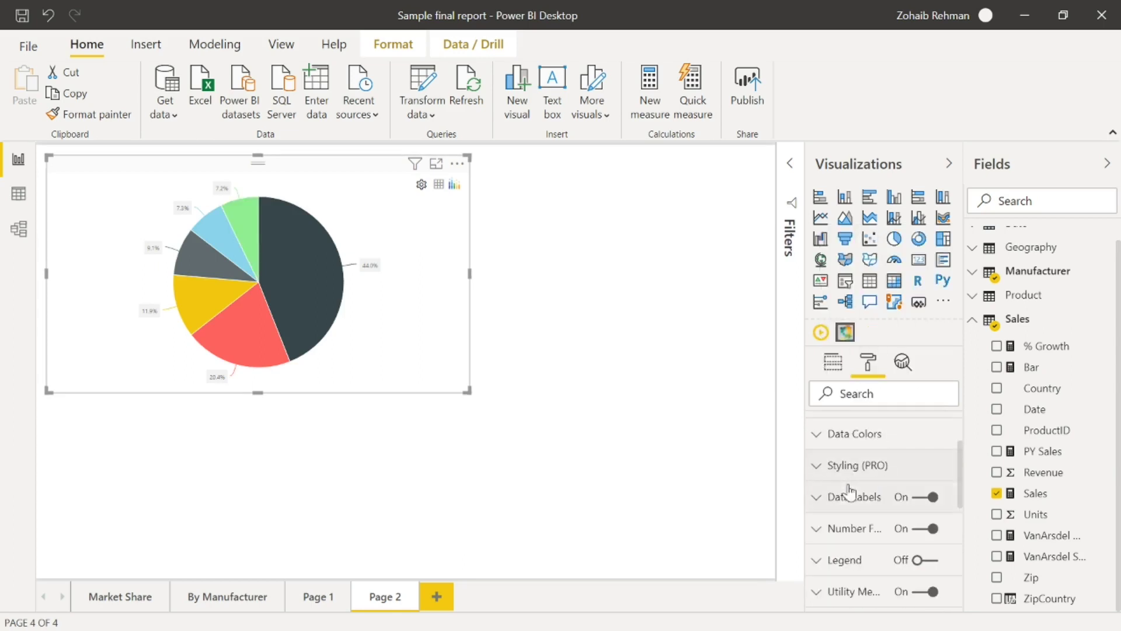
Turn on the 3D option in the pie's chart options and enlarge the visual on the page.
{"action": "scroll", "coordinate": [872, 532], "scroll_direction": "down", "scroll_amount": 4}
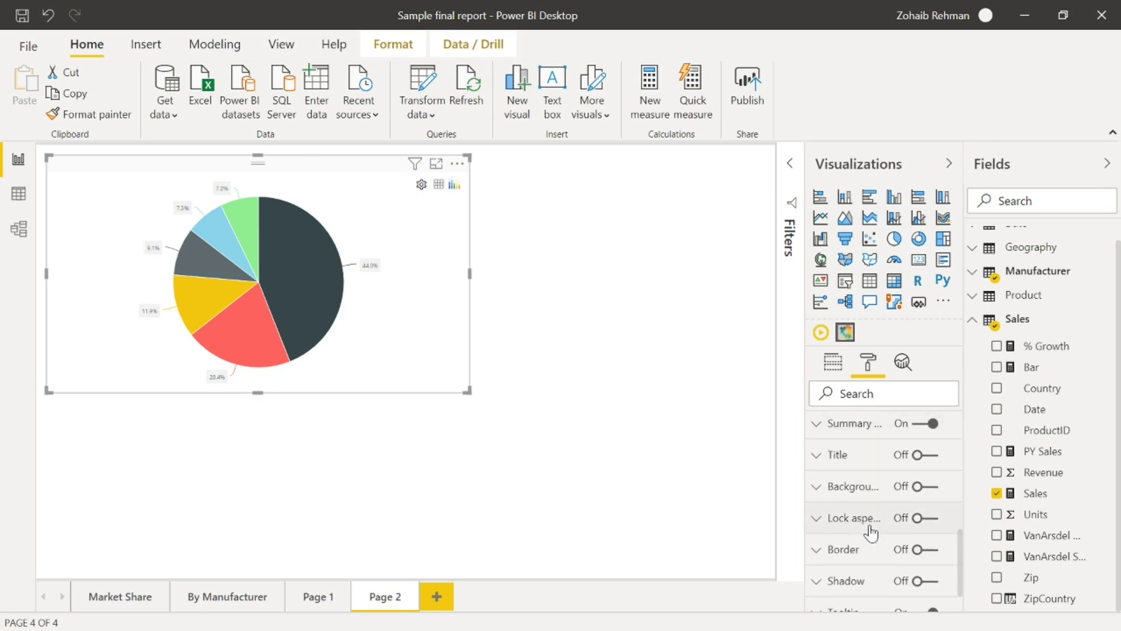
{"action": "scroll", "coordinate": [871, 533], "scroll_direction": "up", "scroll_amount": 5}
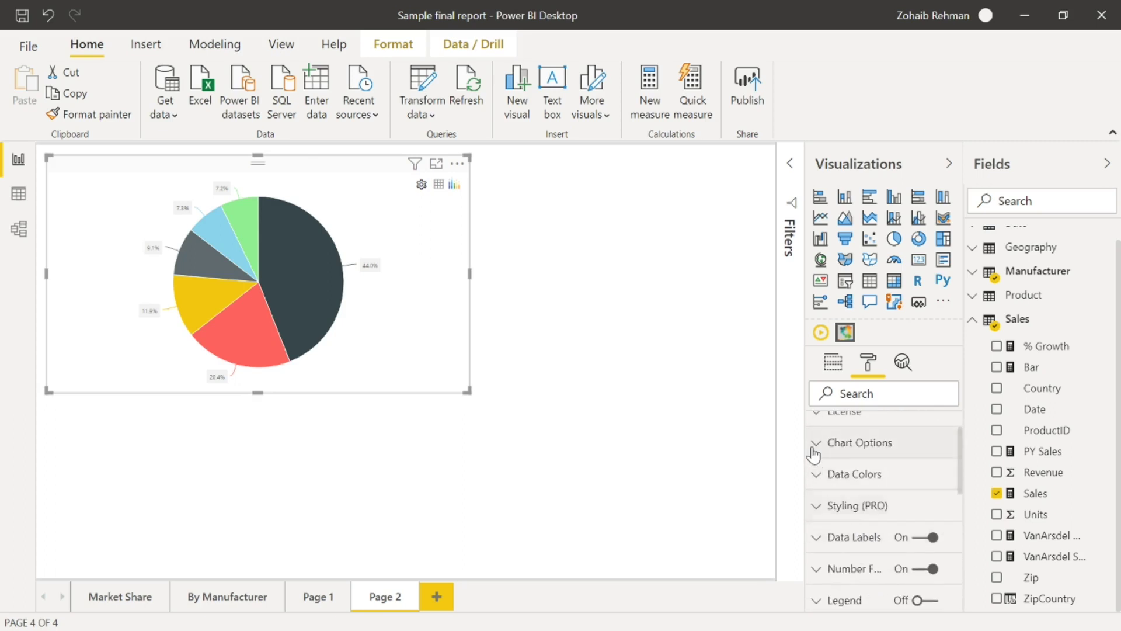
{"action": "left_click", "coordinate": [816, 450]}
{"action": "scroll", "coordinate": [875, 484], "scroll_direction": "down", "scroll_amount": 3}
{"action": "left_click", "coordinate": [851, 521]}
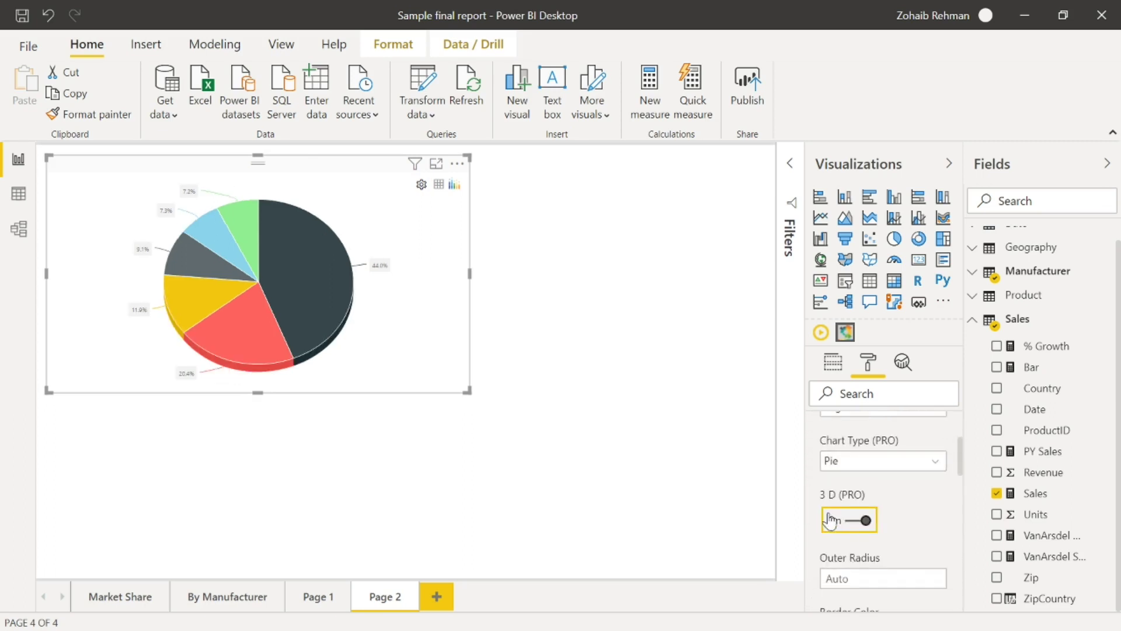
{"action": "left_click_drag", "start_coordinate": [468, 391], "coordinate": [525, 436]}
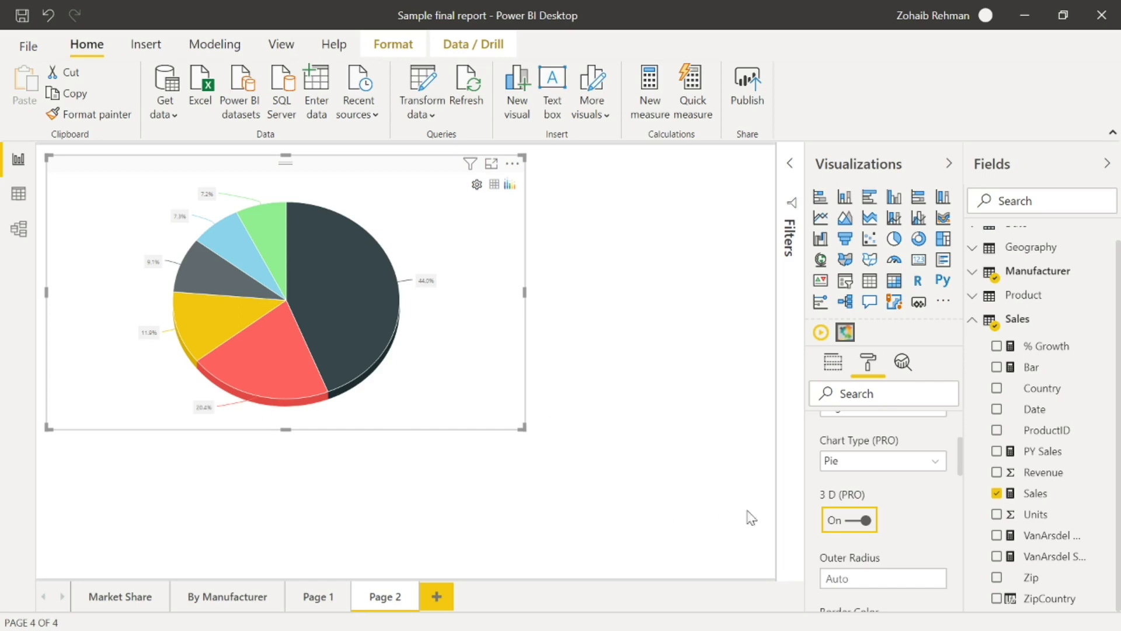
Turn on the title for the pie visual.
{"action": "scroll", "coordinate": [829, 492], "scroll_direction": "up", "scroll_amount": 3}
{"action": "left_click", "coordinate": [819, 497]}
{"action": "scroll", "coordinate": [888, 494], "scroll_direction": "down", "scroll_amount": 5}
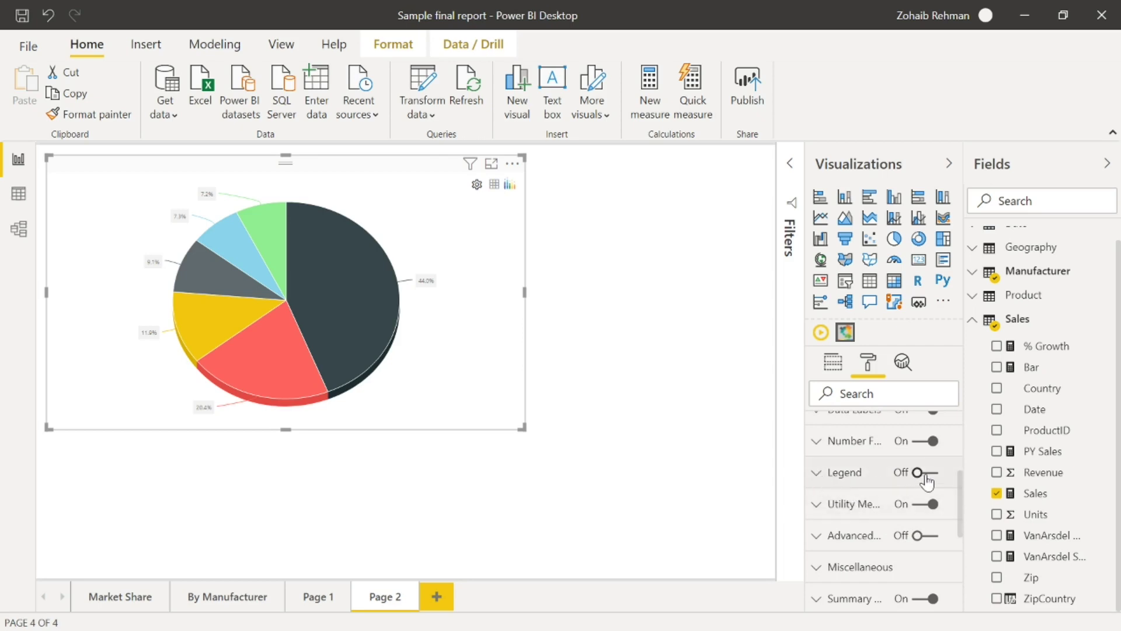
{"action": "scroll", "coordinate": [883, 505], "scroll_direction": "down", "scroll_amount": 5}
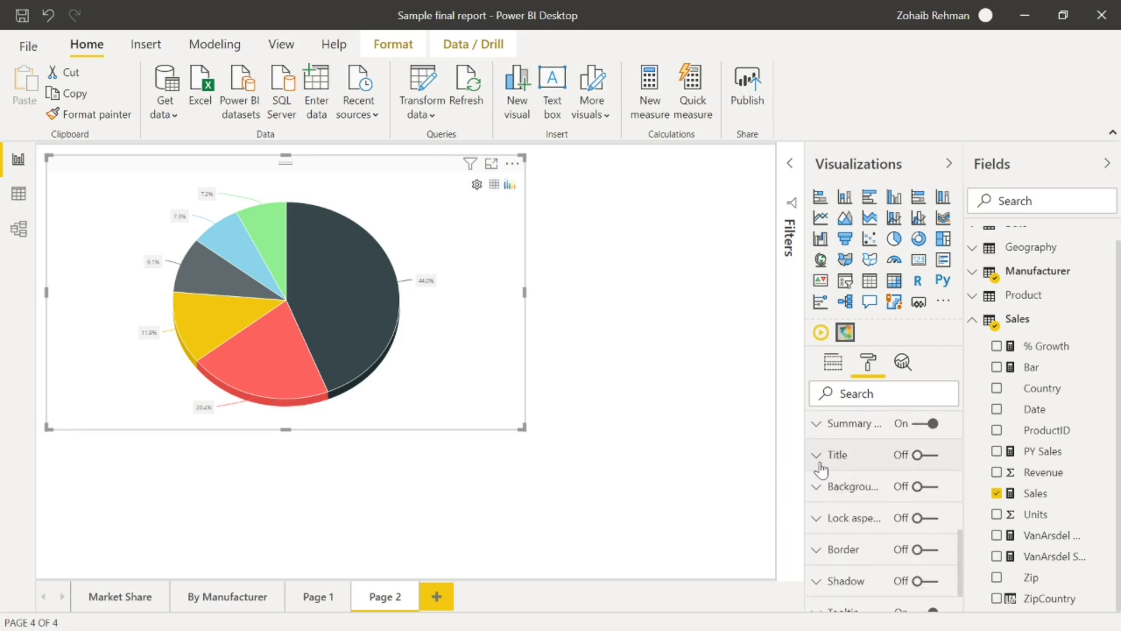
{"action": "left_click", "coordinate": [926, 457]}
{"action": "scroll", "coordinate": [927, 467], "scroll_direction": "down", "scroll_amount": 1}
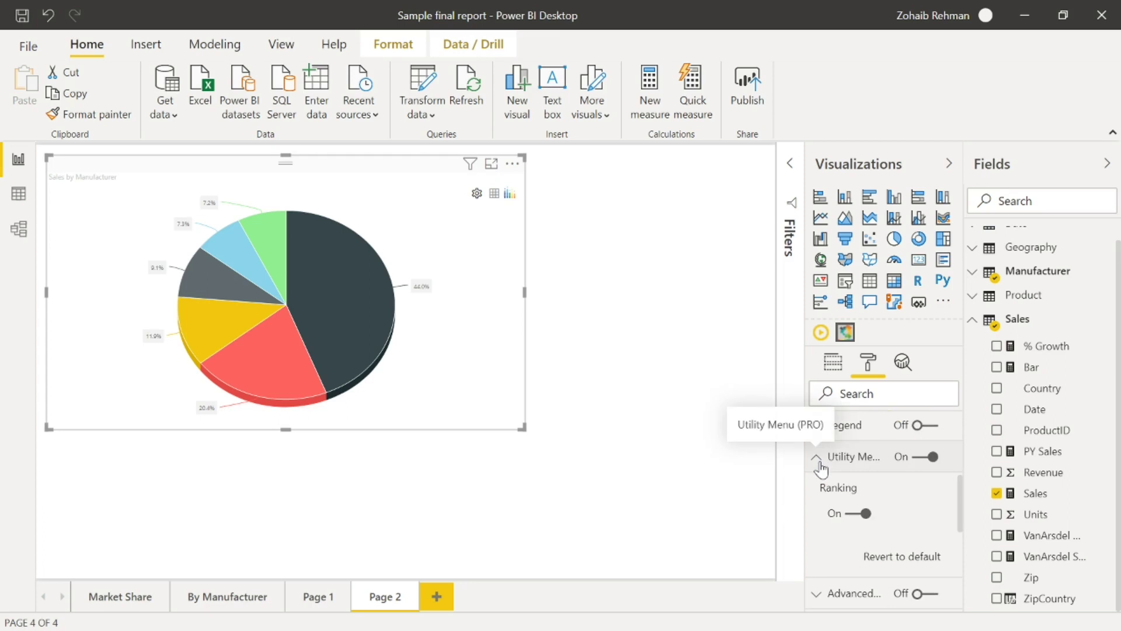
Set the pie's ranking to the top 3 manufacturers by Sales, with the rest shown as Others.
{"action": "left_click", "coordinate": [820, 463]}
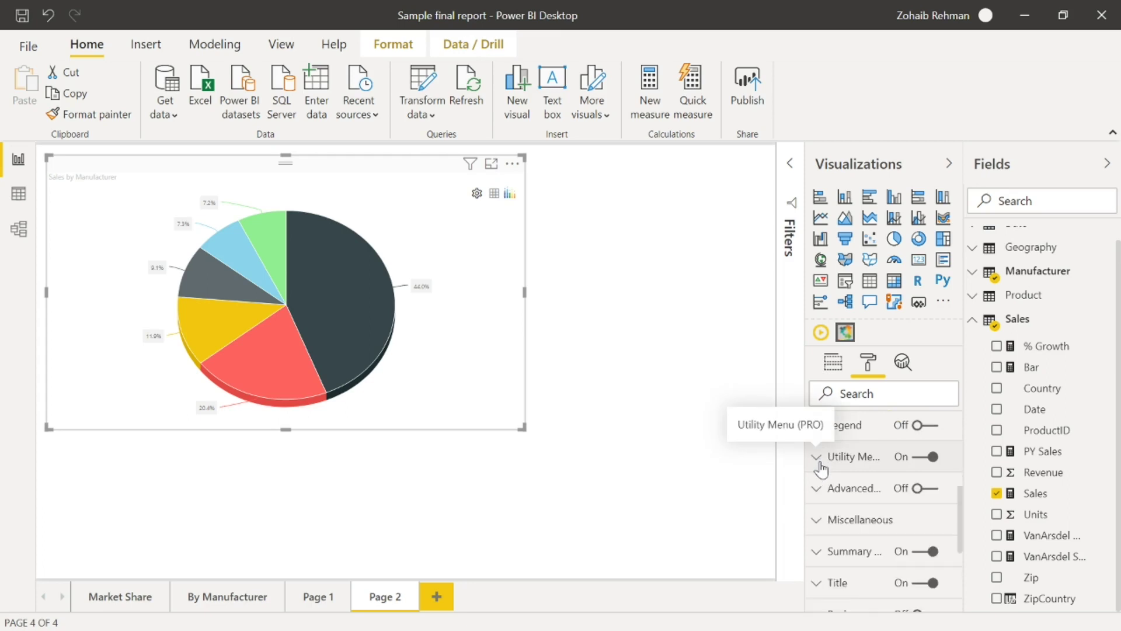
{"action": "left_click", "coordinate": [478, 195]}
{"action": "left_click", "coordinate": [453, 213]}
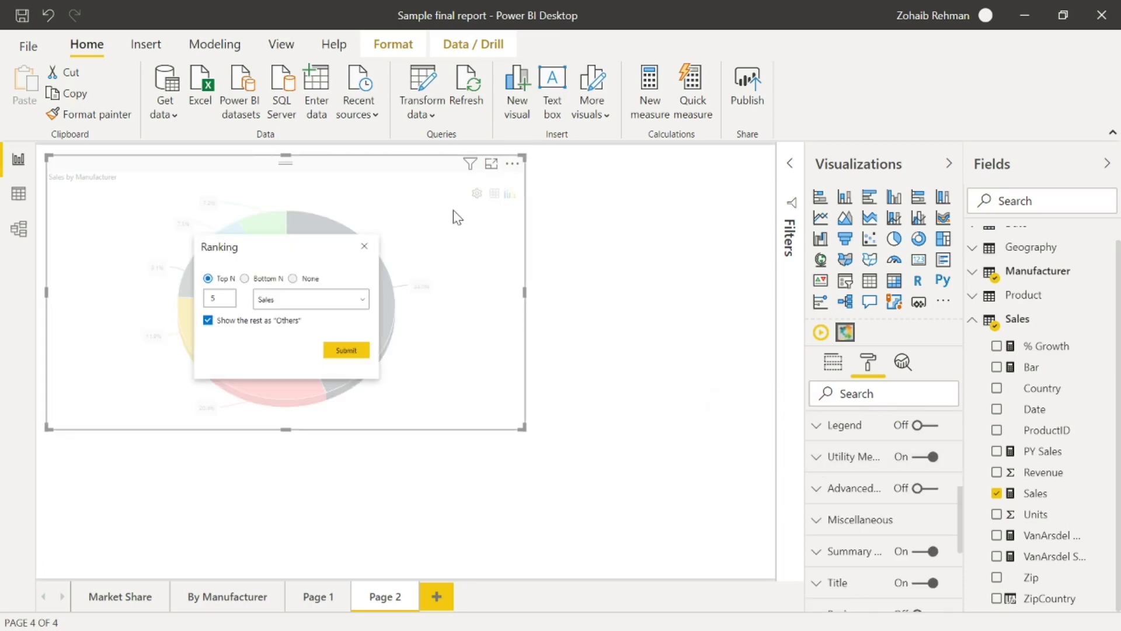
{"action": "left_click", "coordinate": [225, 302]}
{"action": "left_click", "coordinate": [345, 351]}
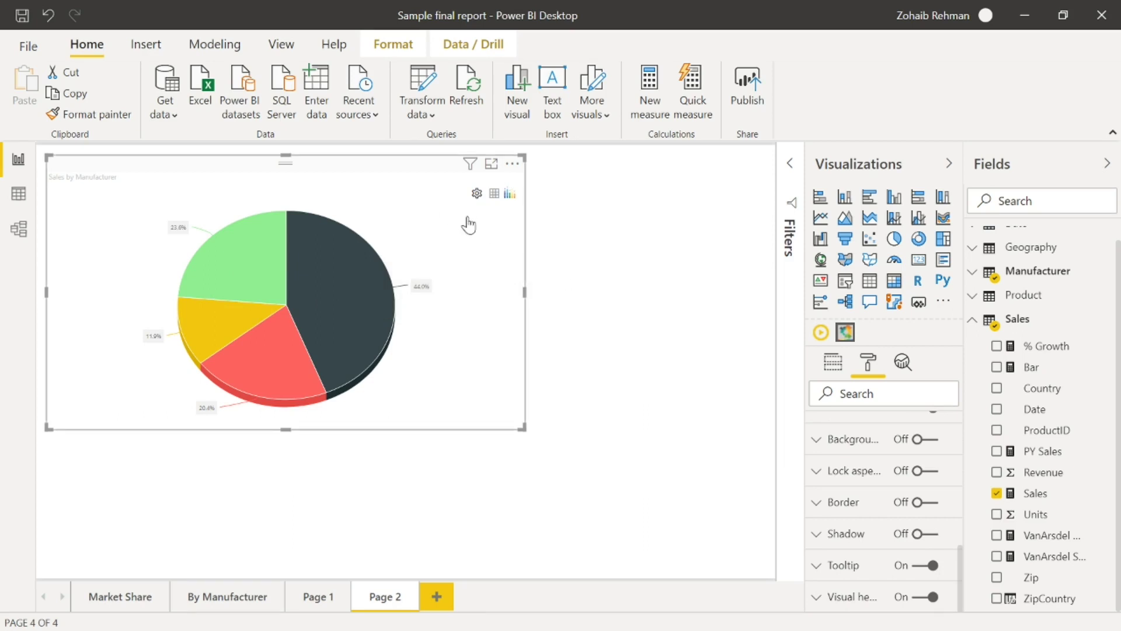
Examine the VanArsdel slice's tooltip and the visual's Tooltip settings.
{"action": "mouse_move", "coordinate": [336, 304]}
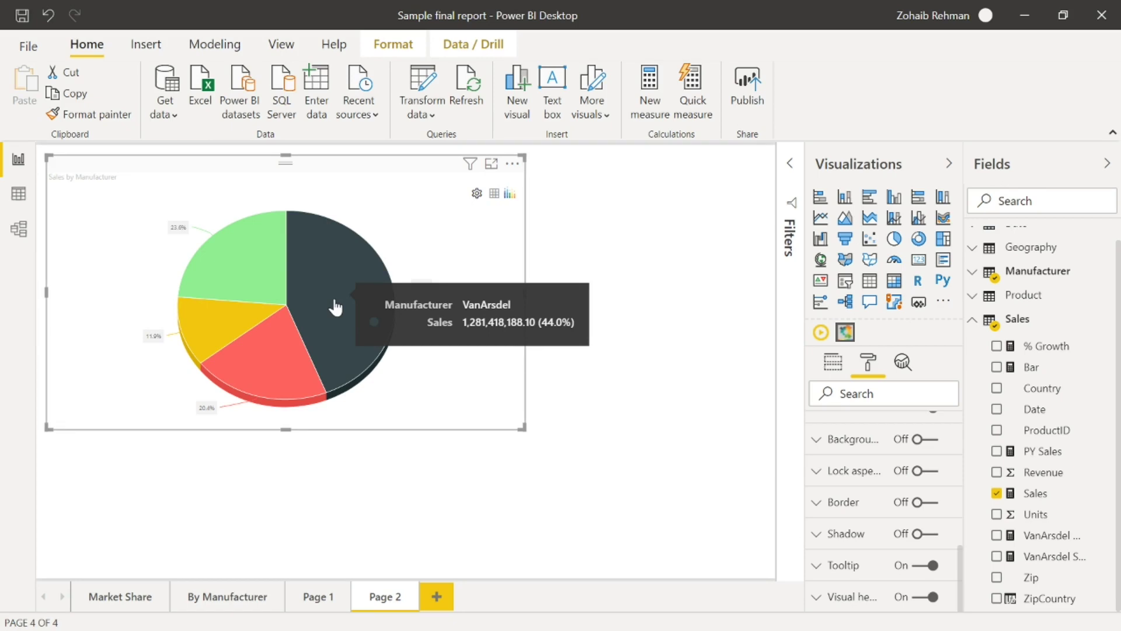
{"action": "left_click", "coordinate": [817, 567]}
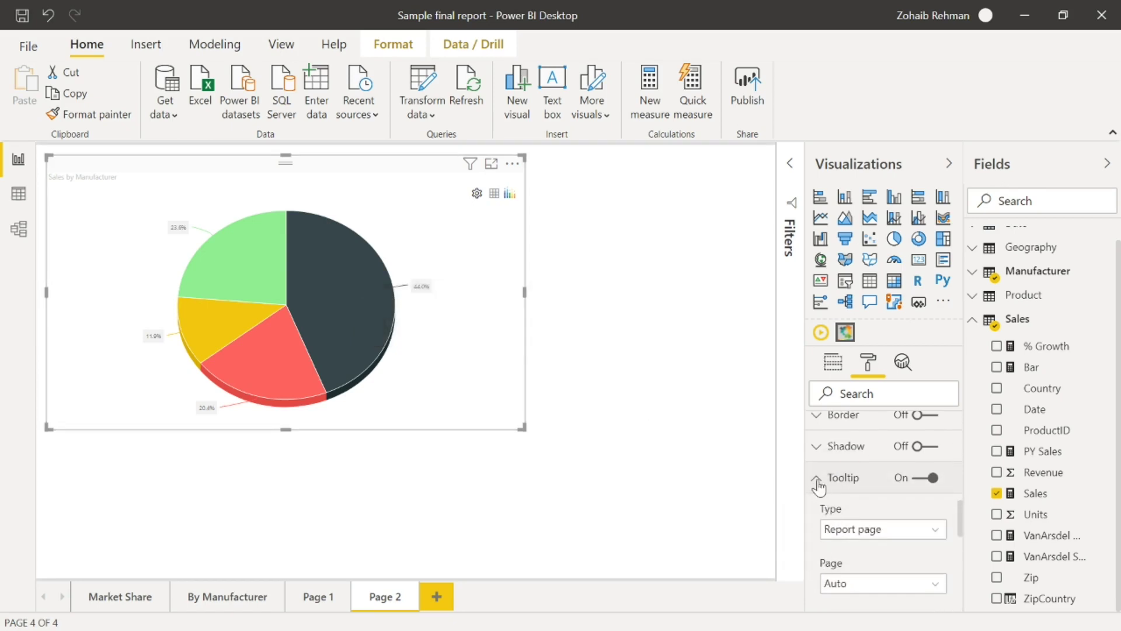
{"action": "left_click", "coordinate": [818, 481]}
{"action": "mouse_move", "coordinate": [397, 306]}
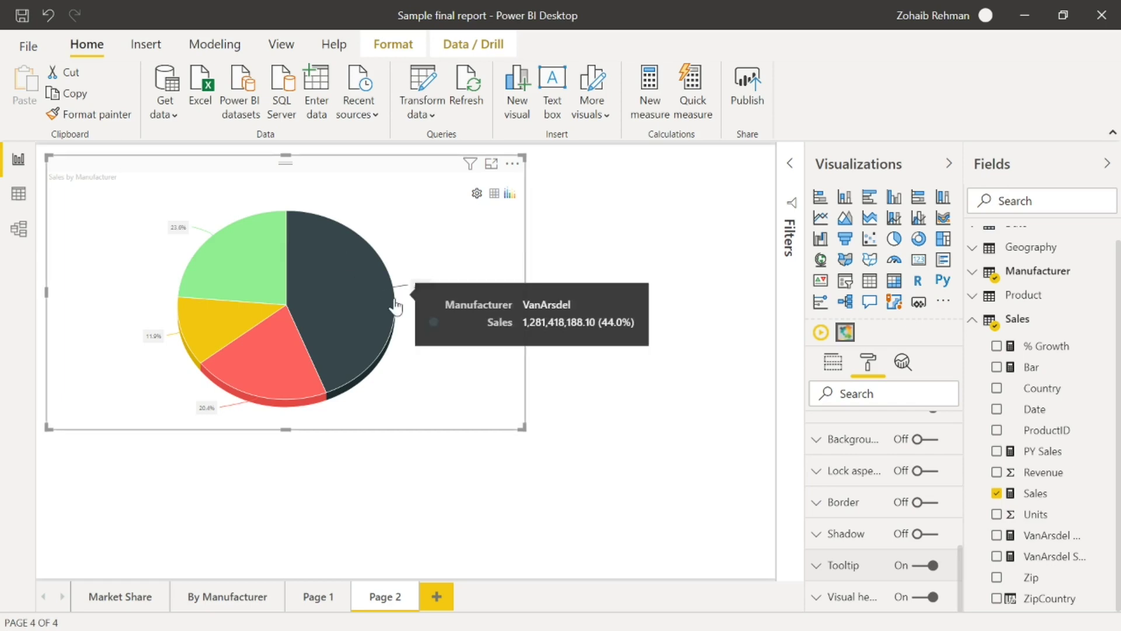